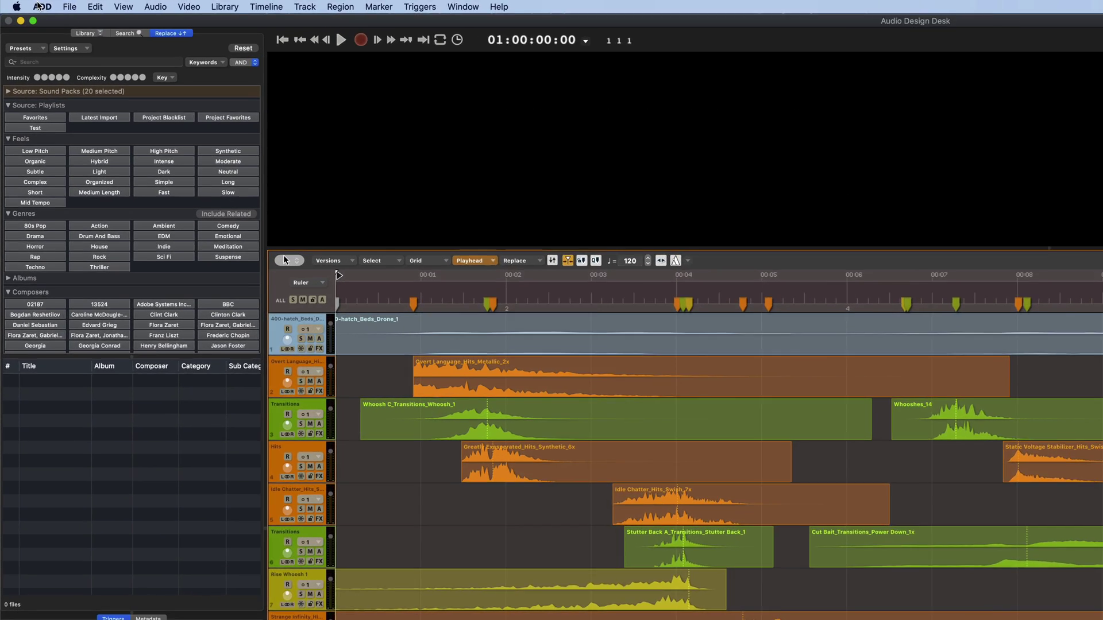
# - Confirm H6 as the input device in Preferences and save
pyautogui.click(26, 4)
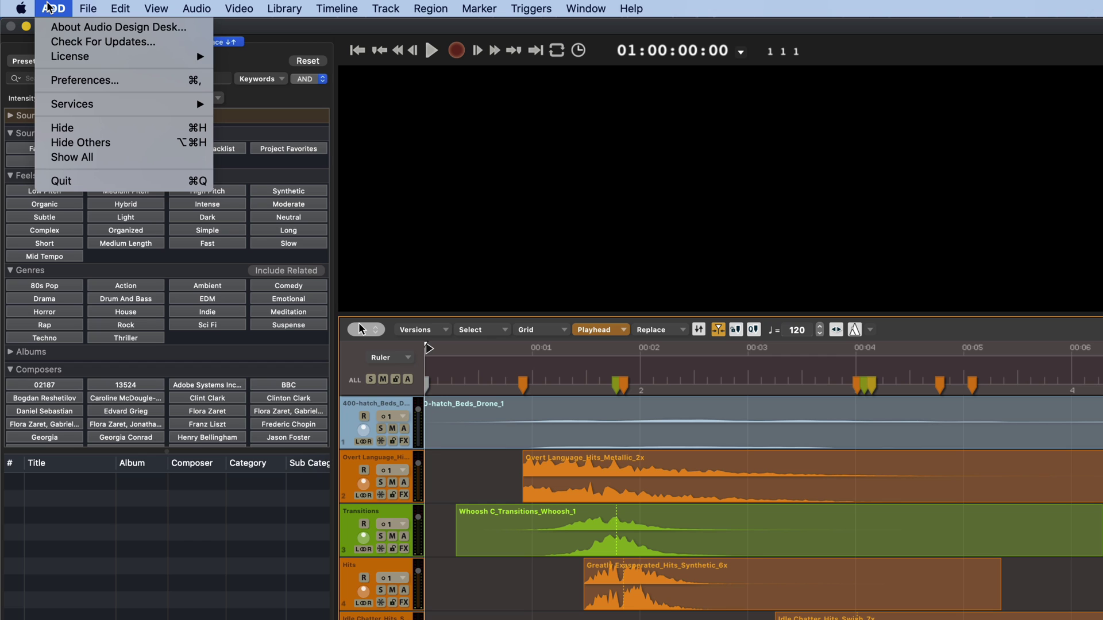
pyautogui.click(120, 83)
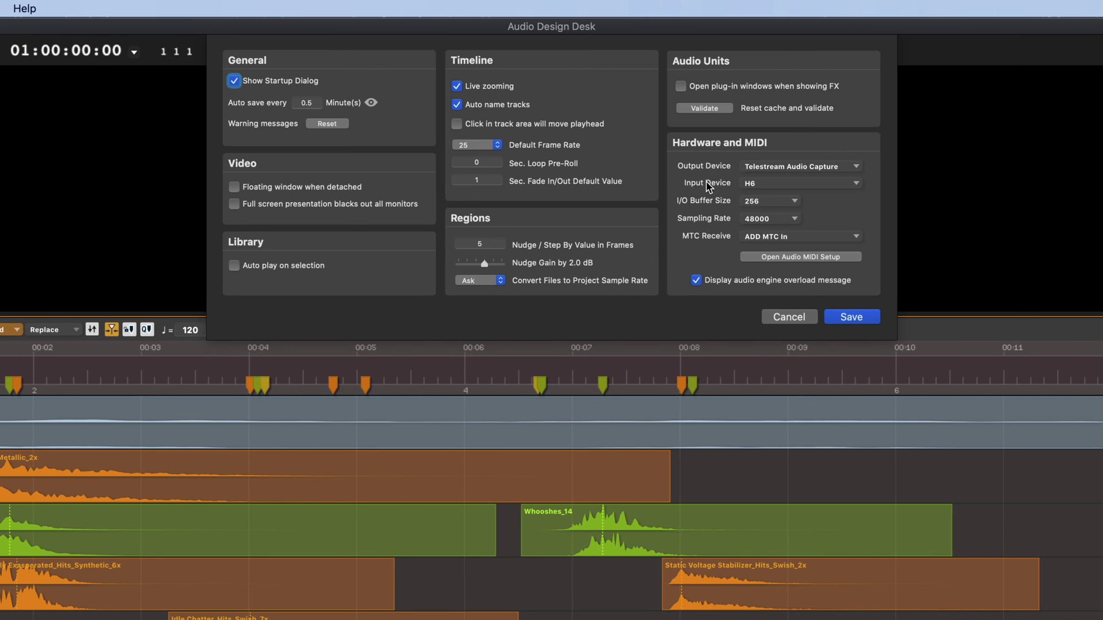
pyautogui.click(751, 185)
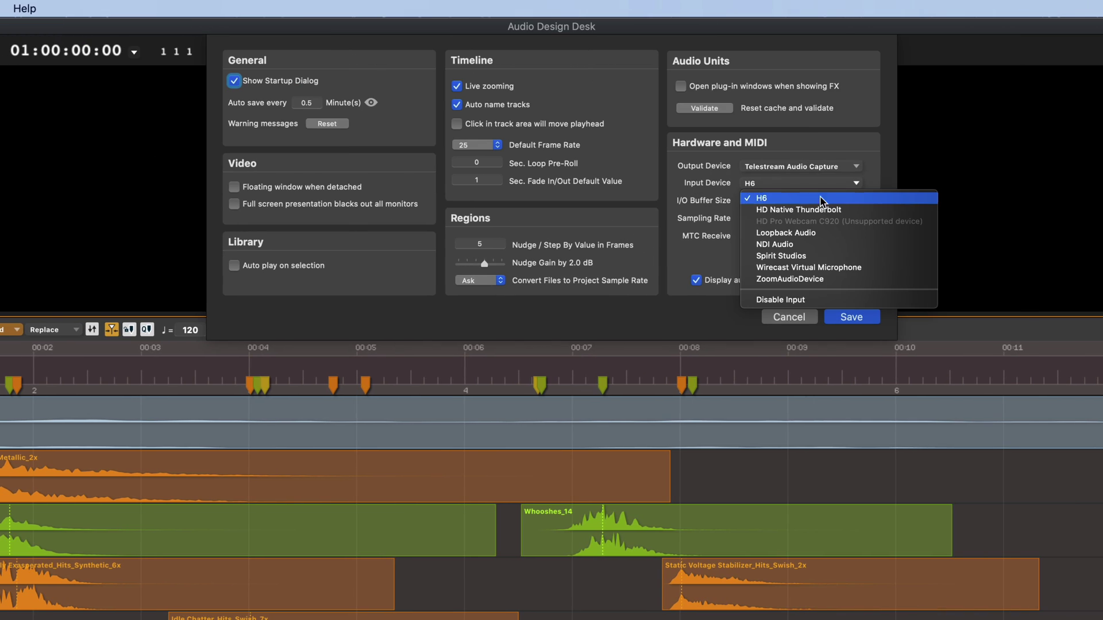
pyautogui.click(891, 202)
pyautogui.click(875, 318)
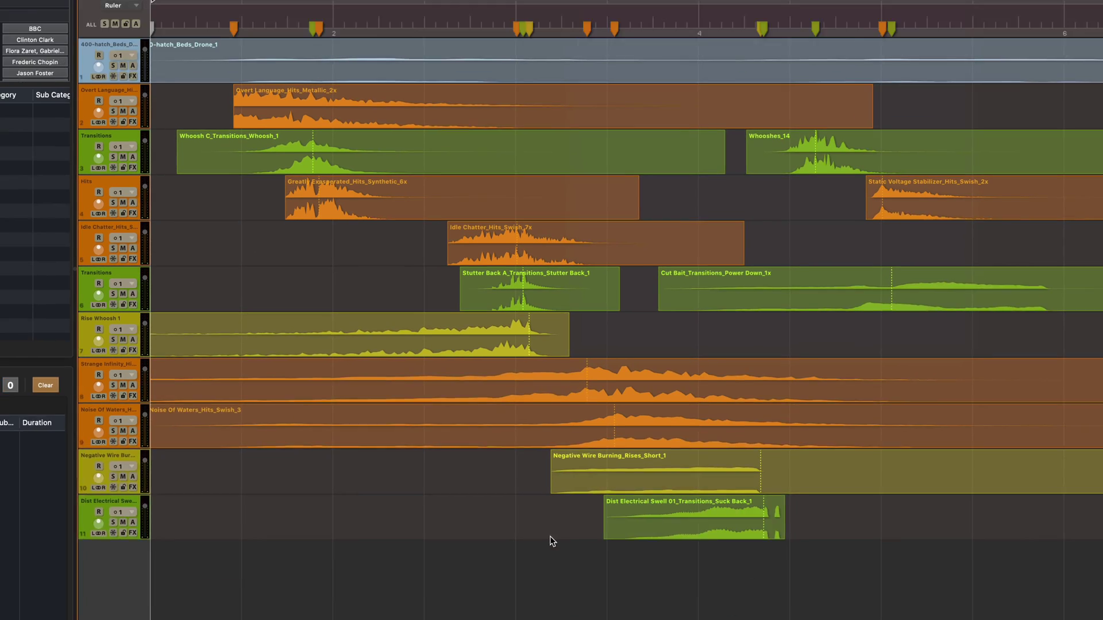
# - Add new track Audio 12 with Input 1 and arm it for recording
pyautogui.press('super')
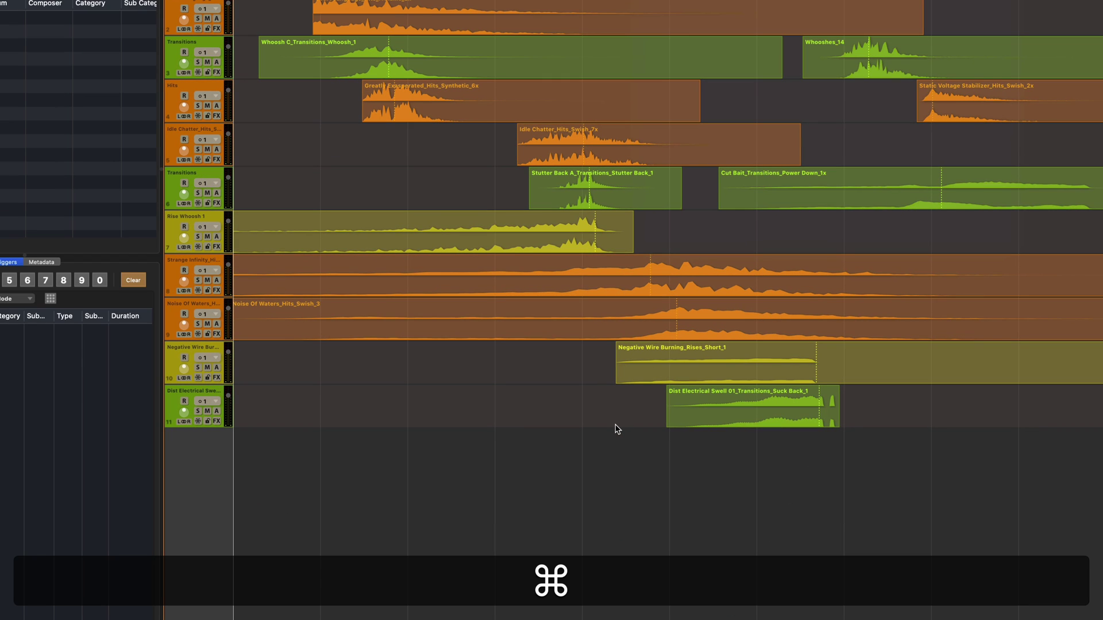
pyautogui.press('super+n')
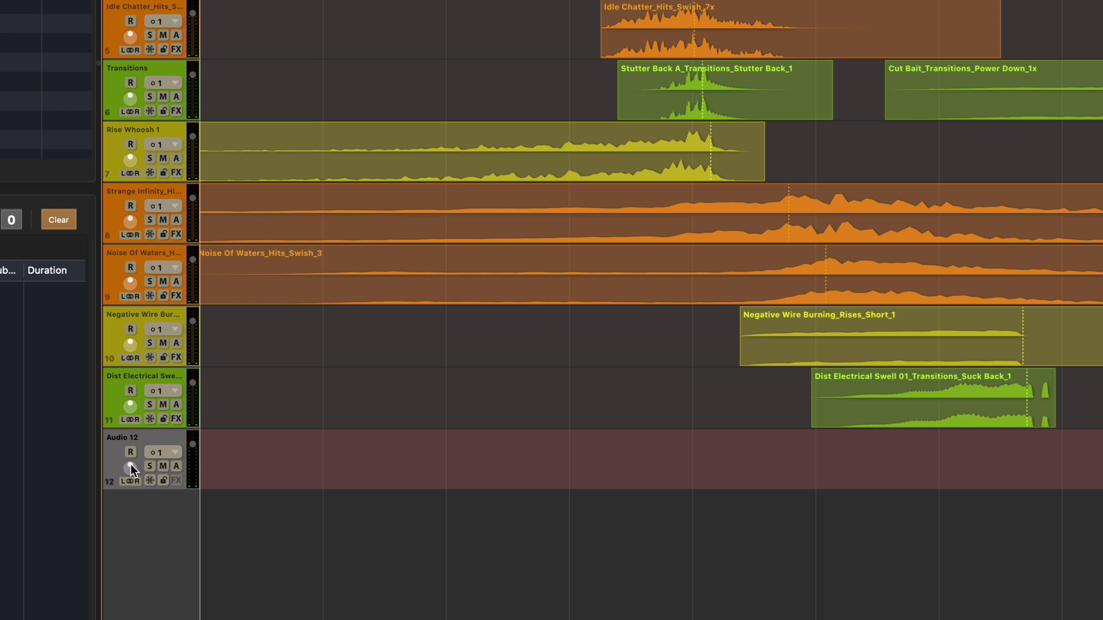
pyautogui.click(170, 454)
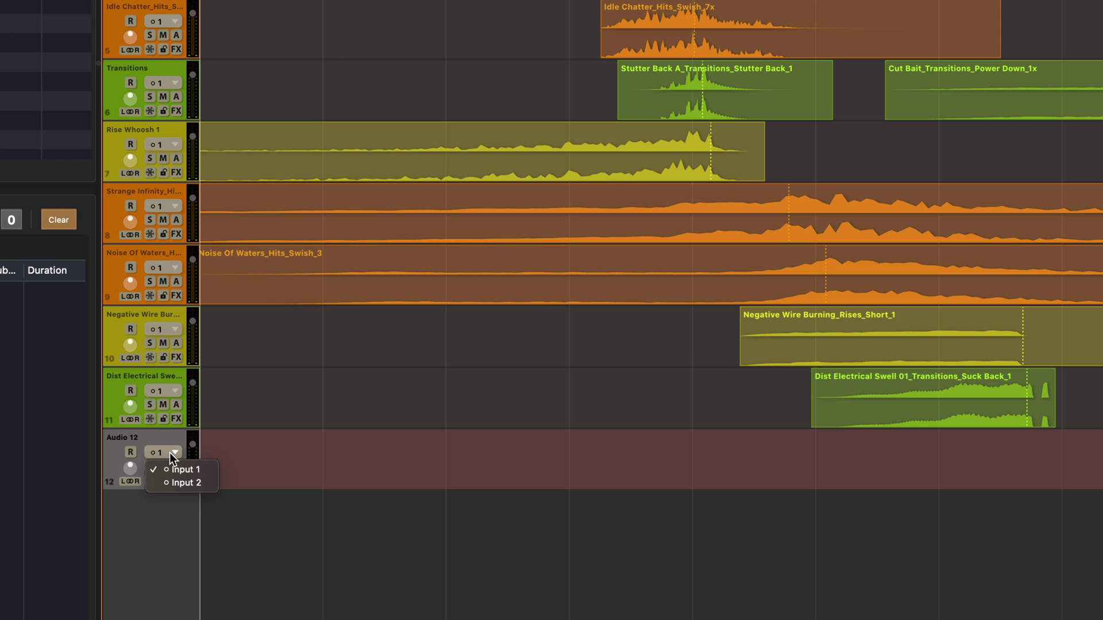
pyautogui.click(195, 470)
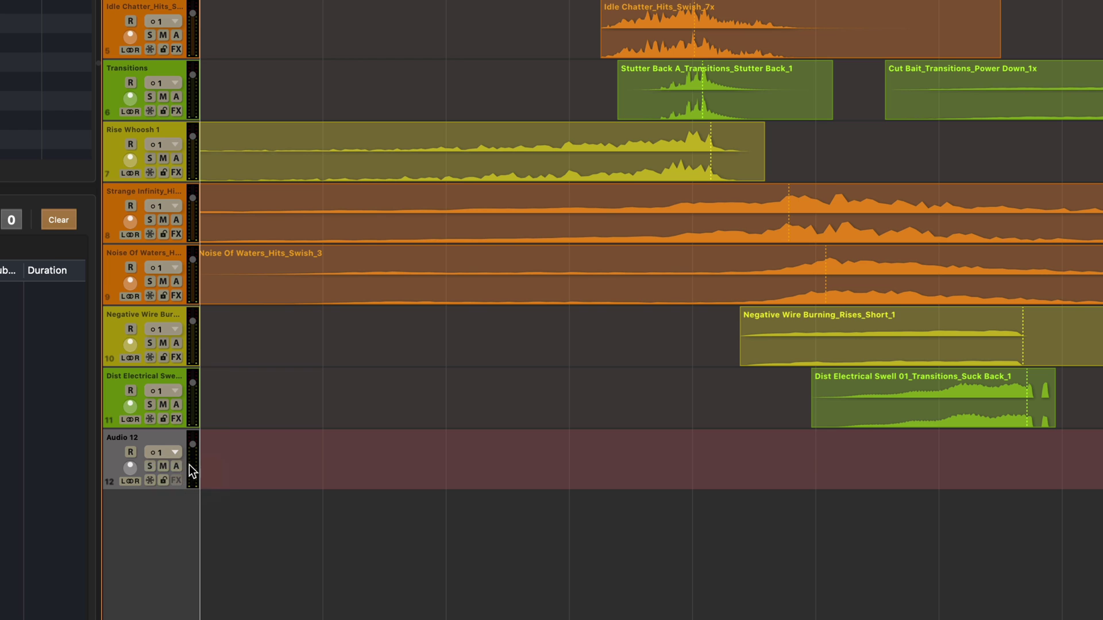
pyautogui.click(131, 453)
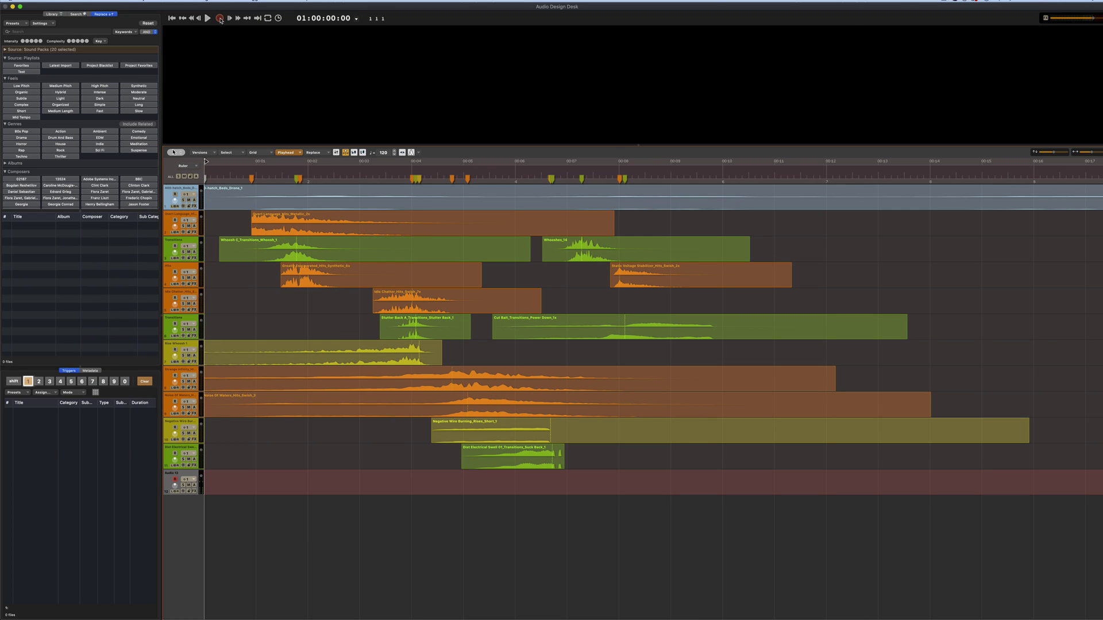
# - Record a short take onto Audio 12, then stop recording
pyautogui.click(221, 20)
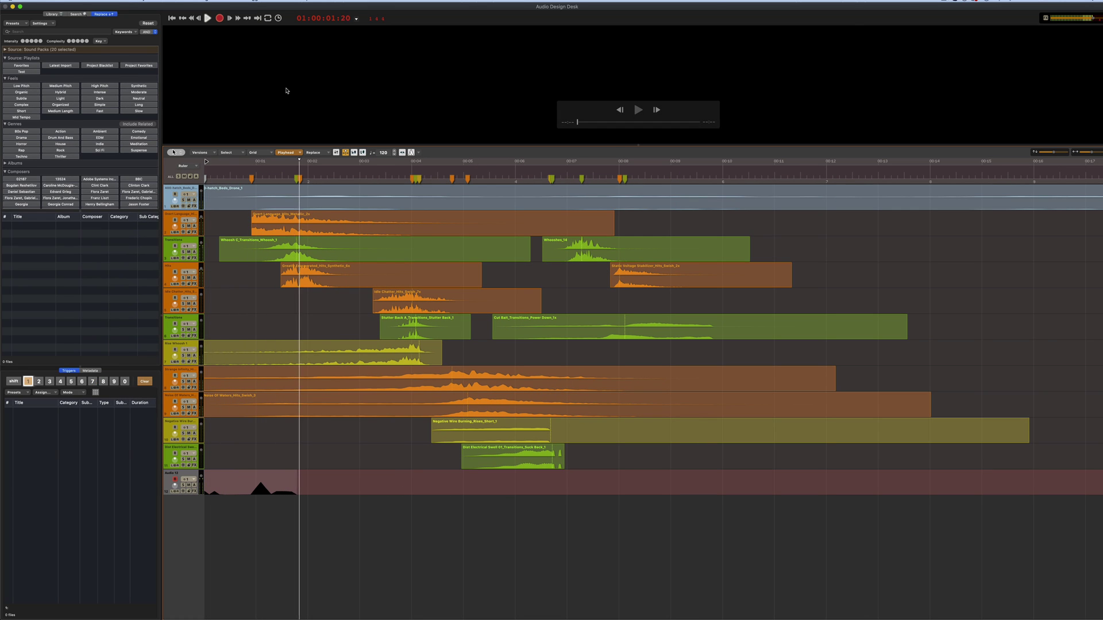
pyautogui.press('space')
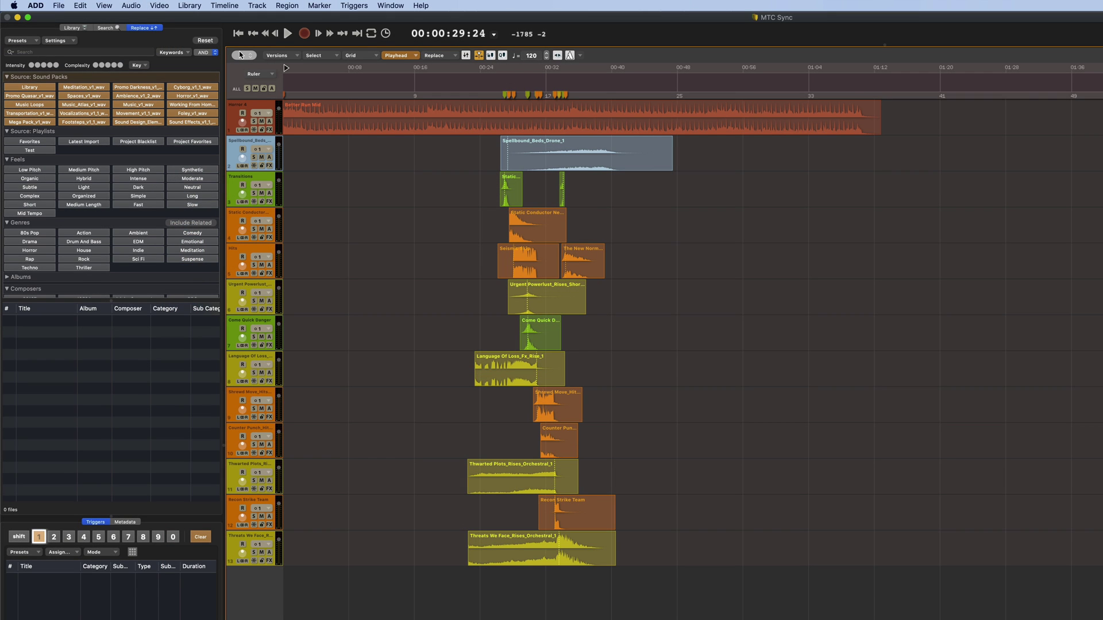
# - Set MTC Receive to ADD MTC In, enable MTC sync, and open Pro Tools Session Setup
pyautogui.click(35, 5)
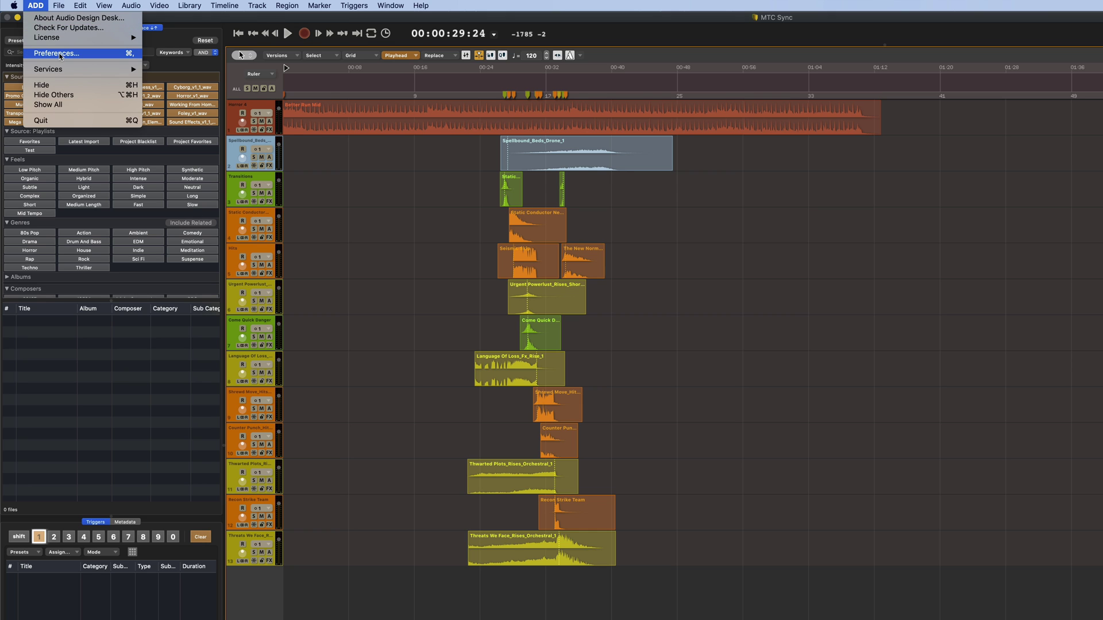
pyautogui.click(64, 55)
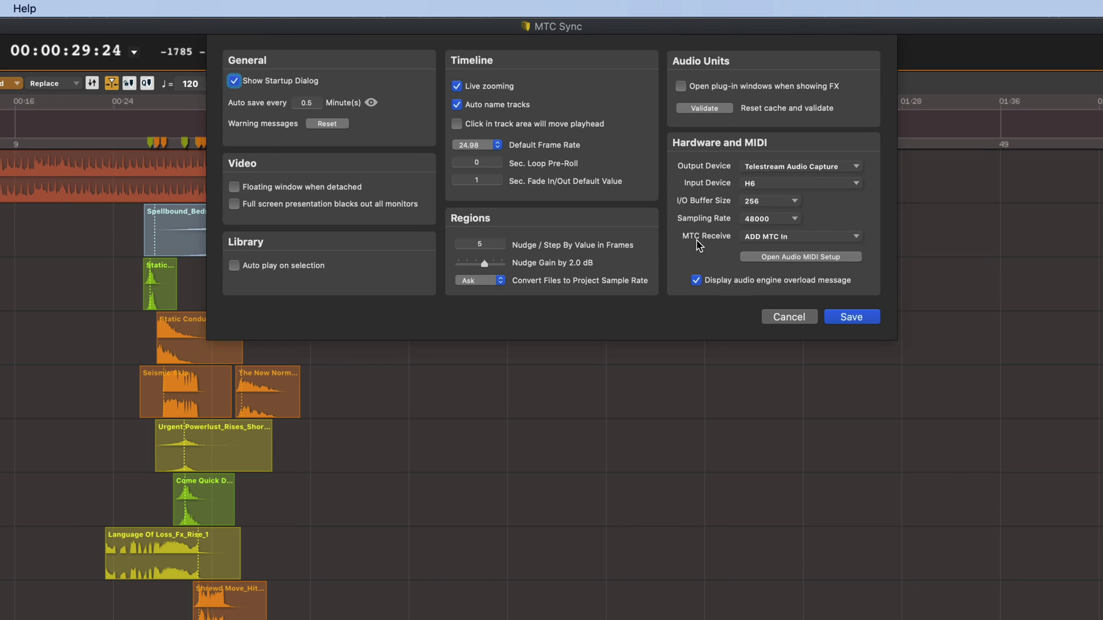
pyautogui.click(782, 238)
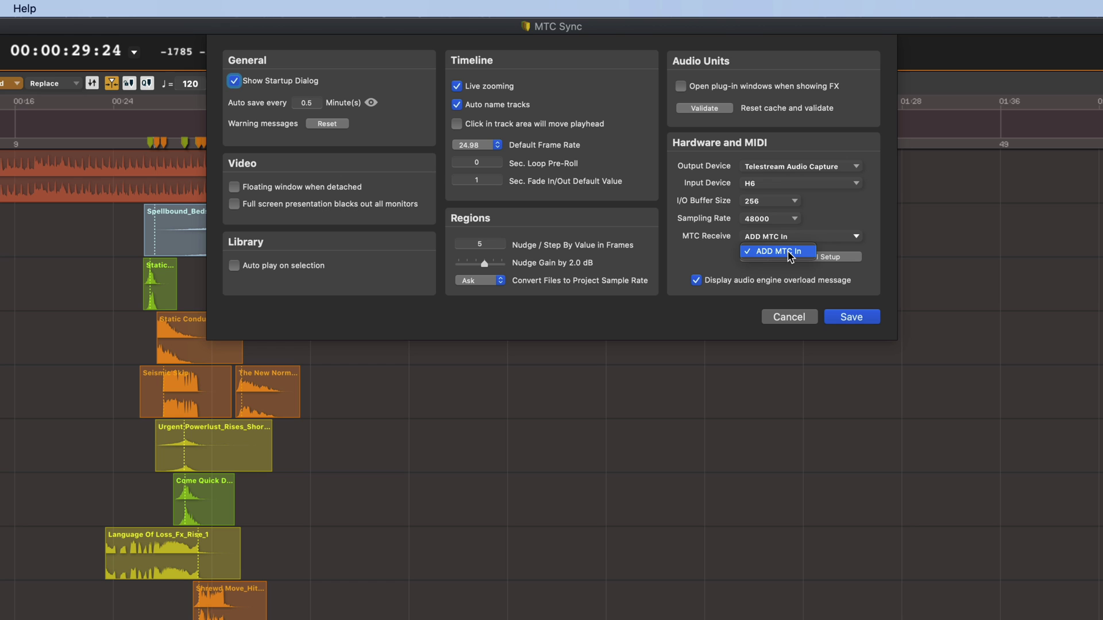
pyautogui.click(788, 253)
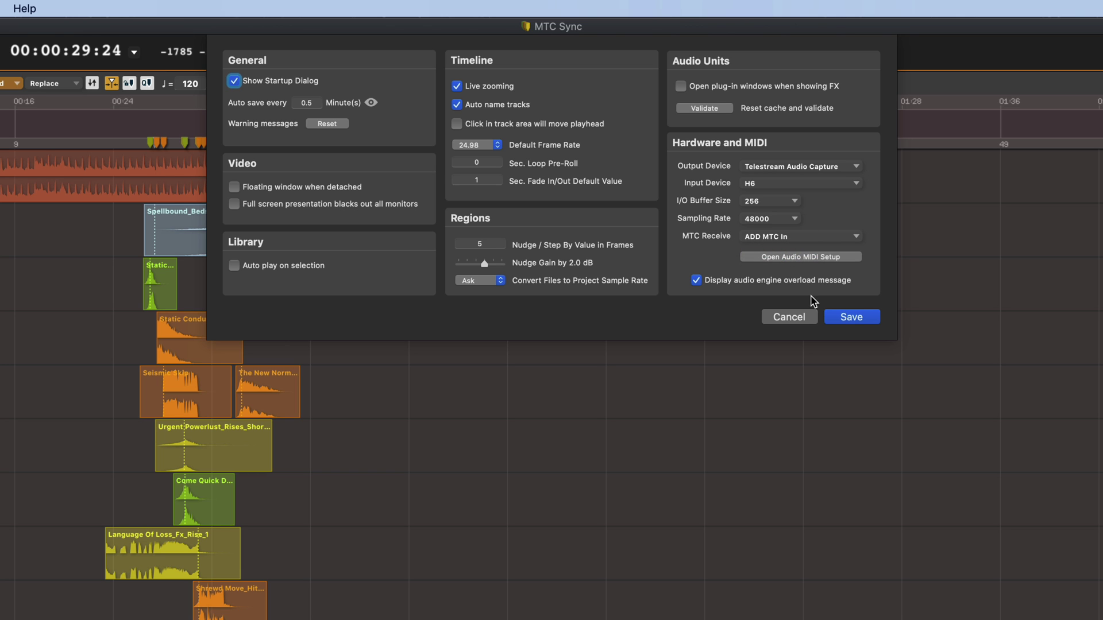
pyautogui.click(852, 317)
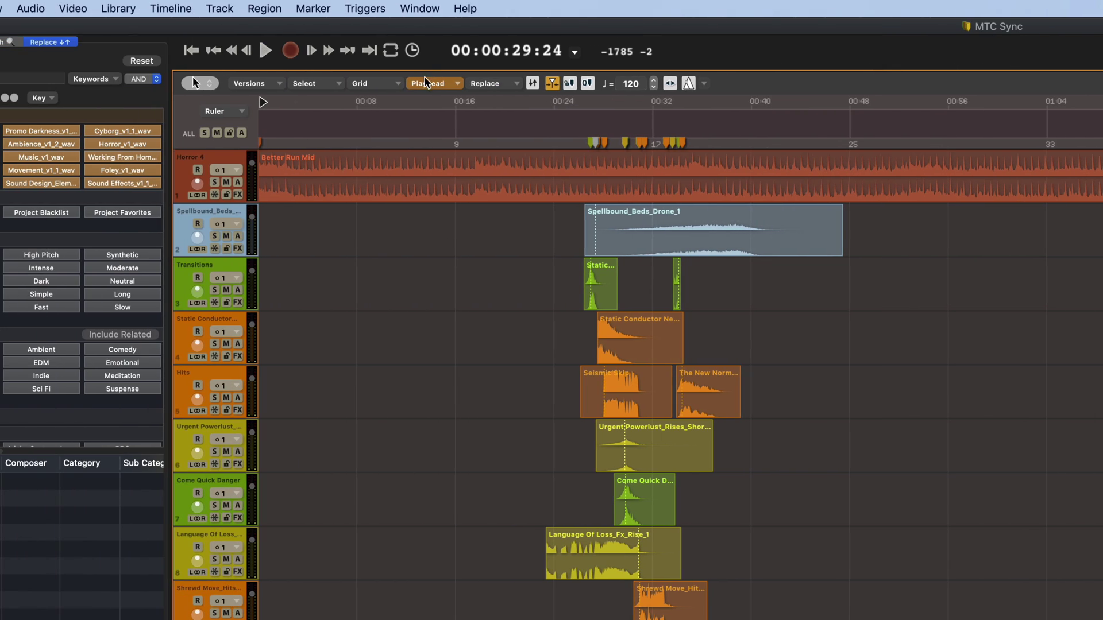
pyautogui.click(412, 50)
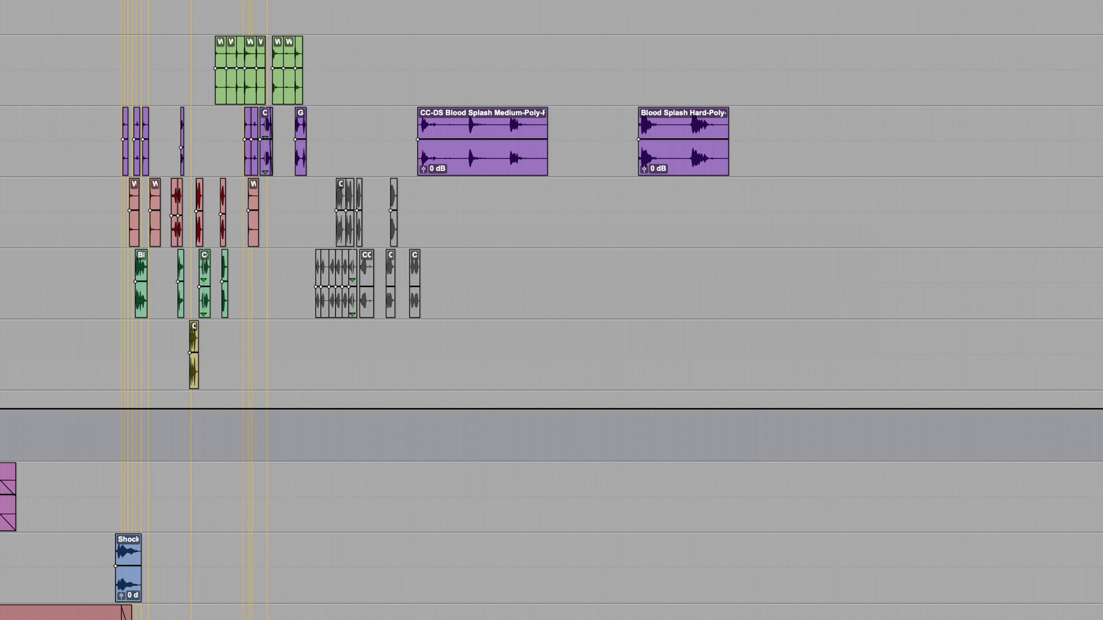
pyautogui.press('super+2')
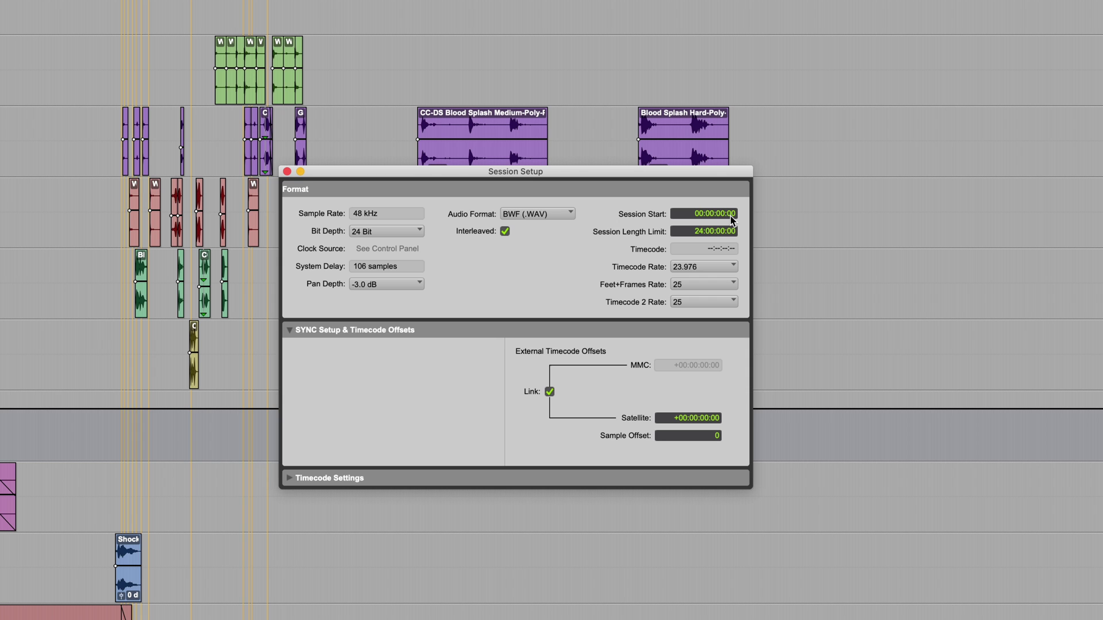
pyautogui.click(717, 270)
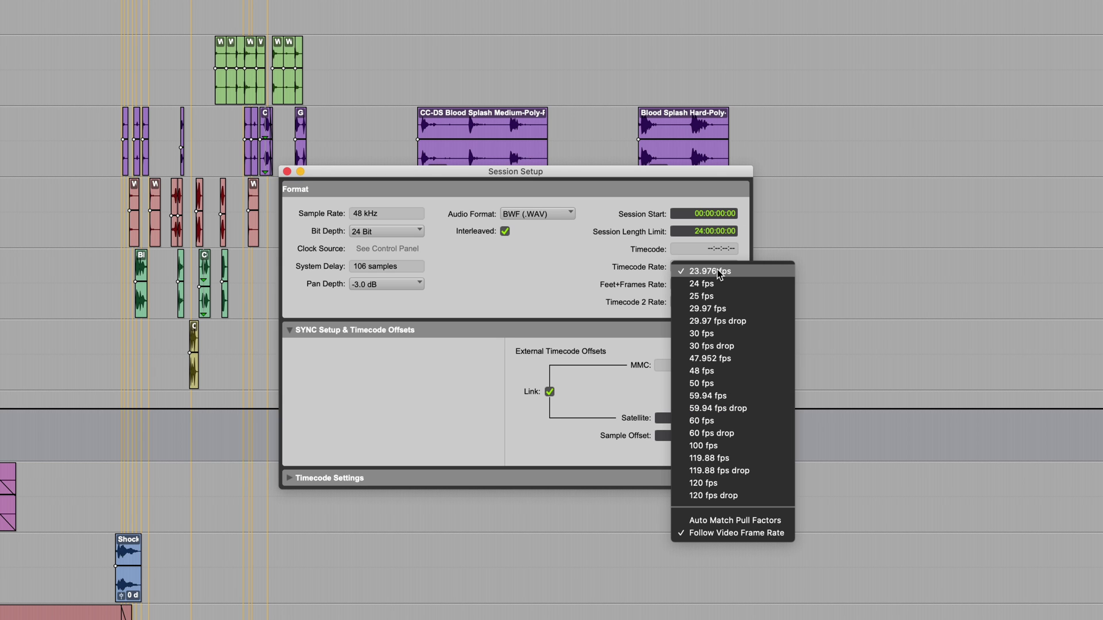
pyautogui.click(854, 271)
pyautogui.press('super+Tab')
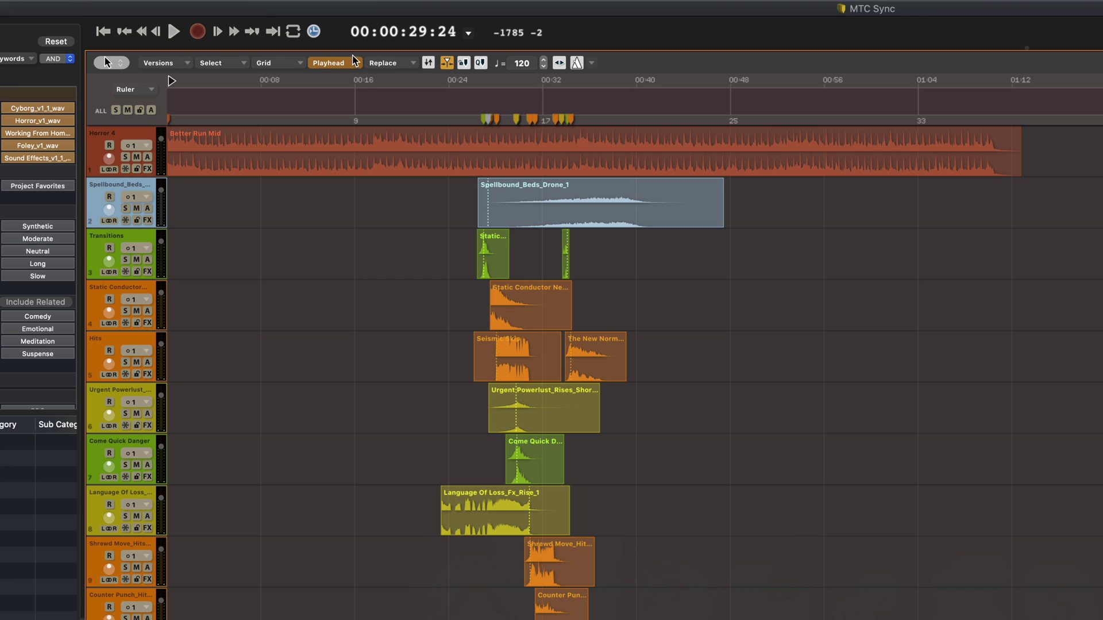
# - Set the project start to 01:00:00:00 and the frame rate to 23.976
pyautogui.click(466, 35)
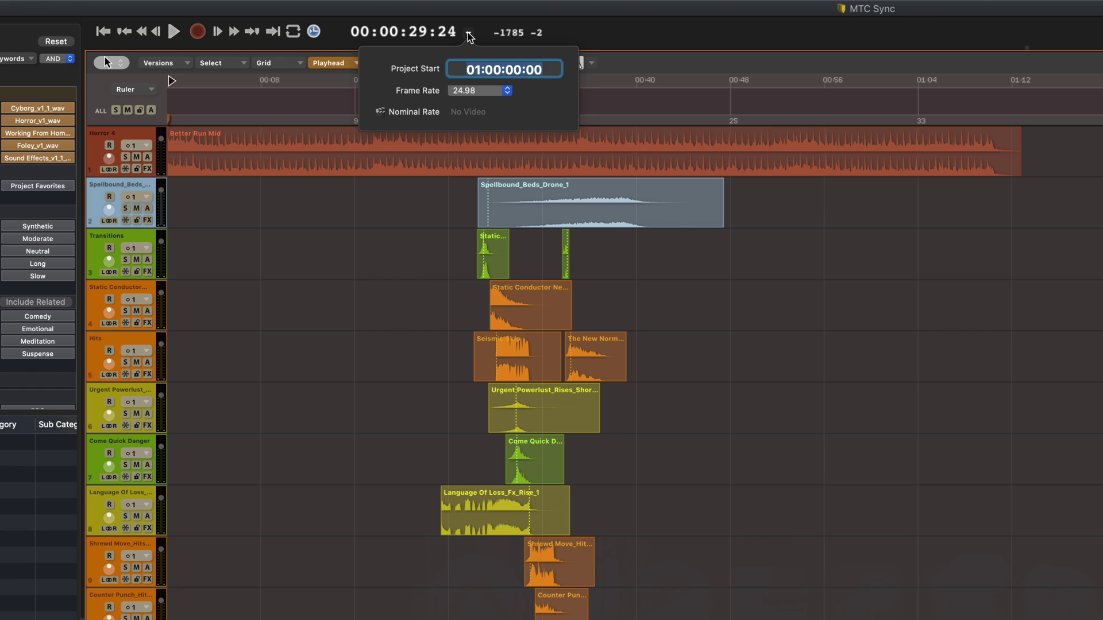
pyautogui.click(482, 71)
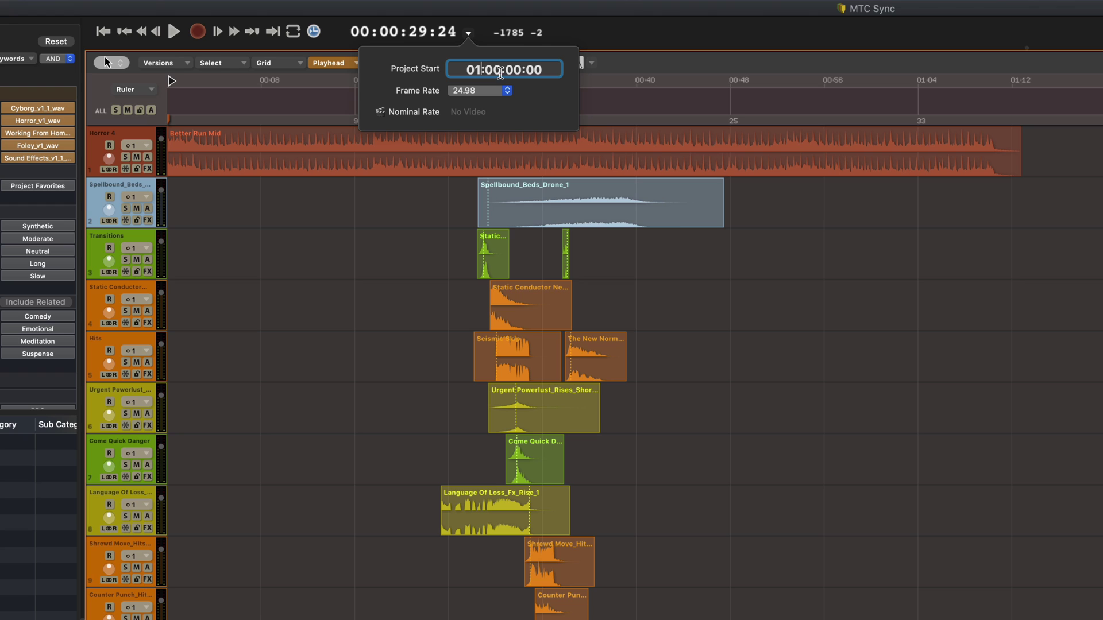
pyautogui.press('BackSpace')
pyautogui.write('0')
pyautogui.click(498, 91)
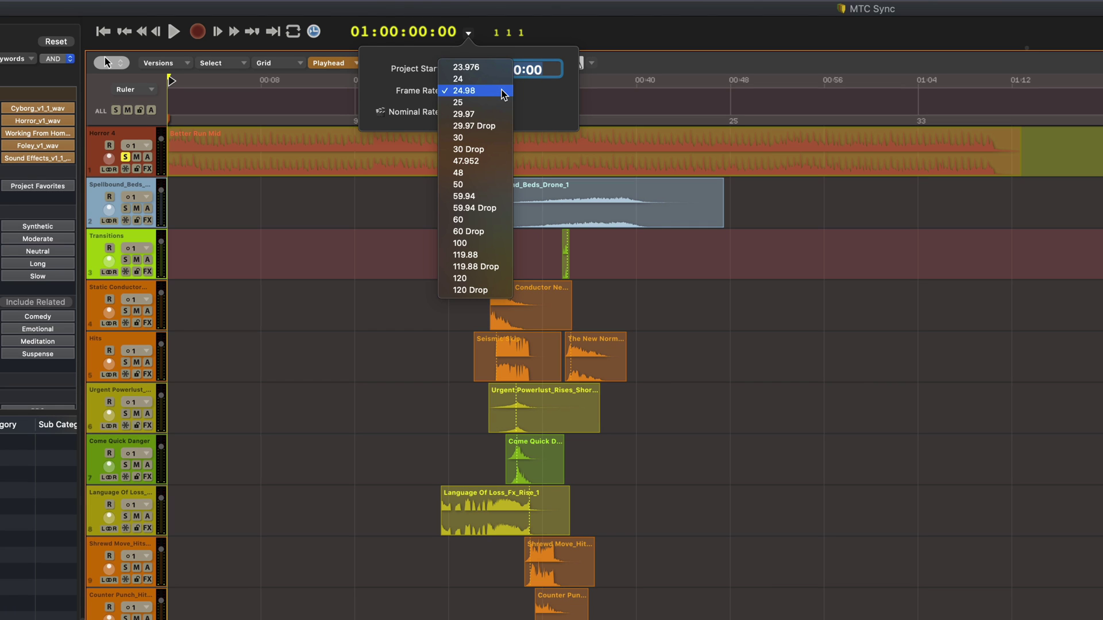
pyautogui.click(466, 67)
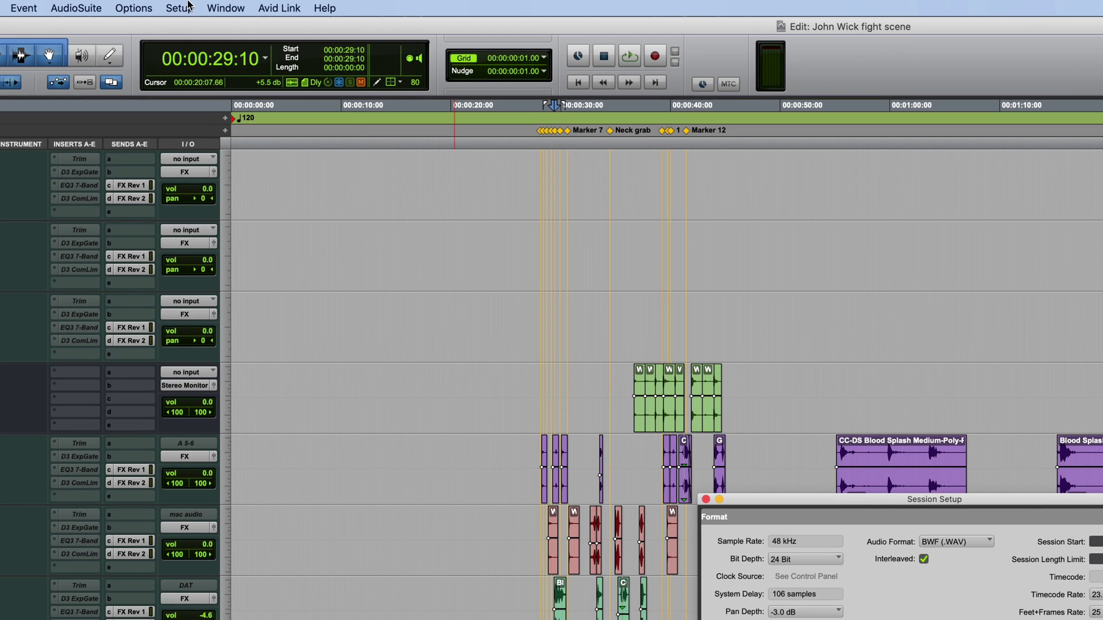
# - Set the Pro Tools MTC Generator Port to ADD MTC In in Peripherals
pyautogui.click(179, 7)
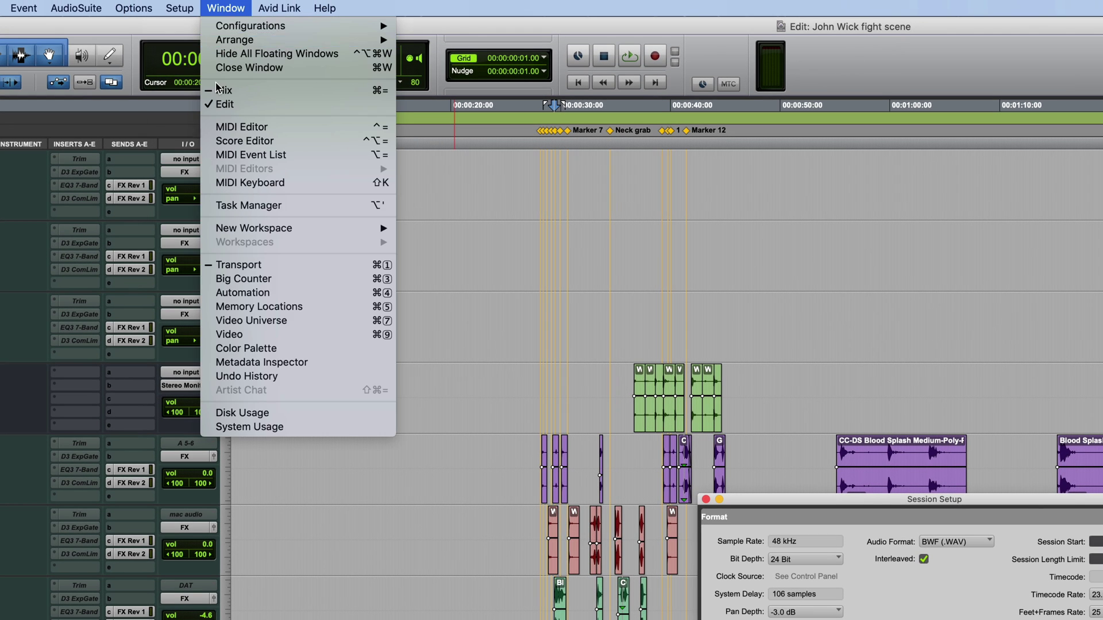
pyautogui.click(195, 74)
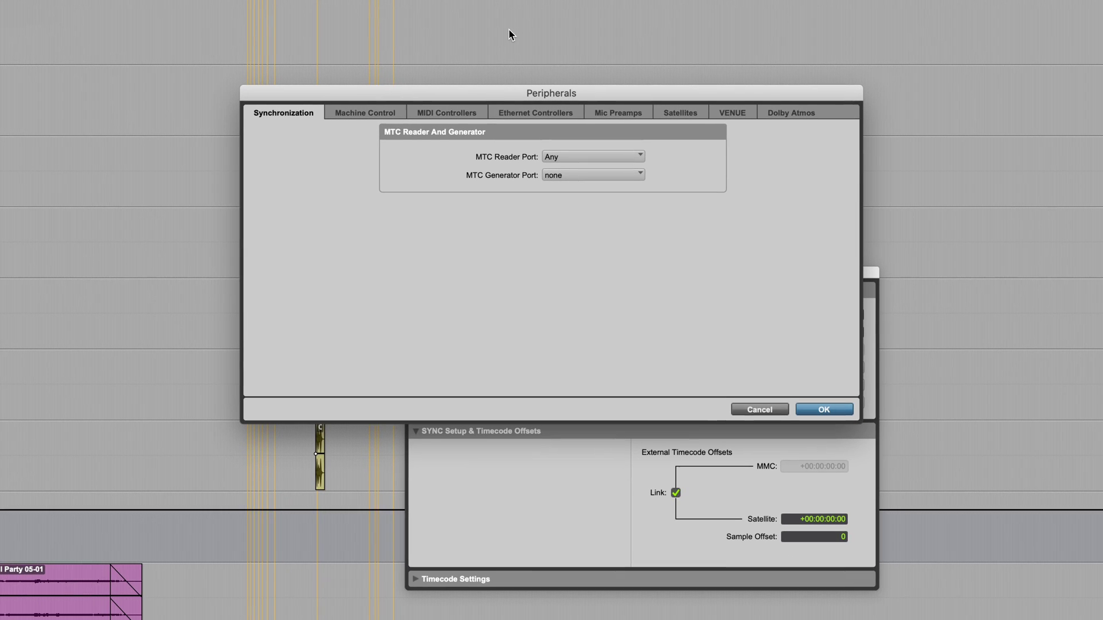
pyautogui.click(580, 176)
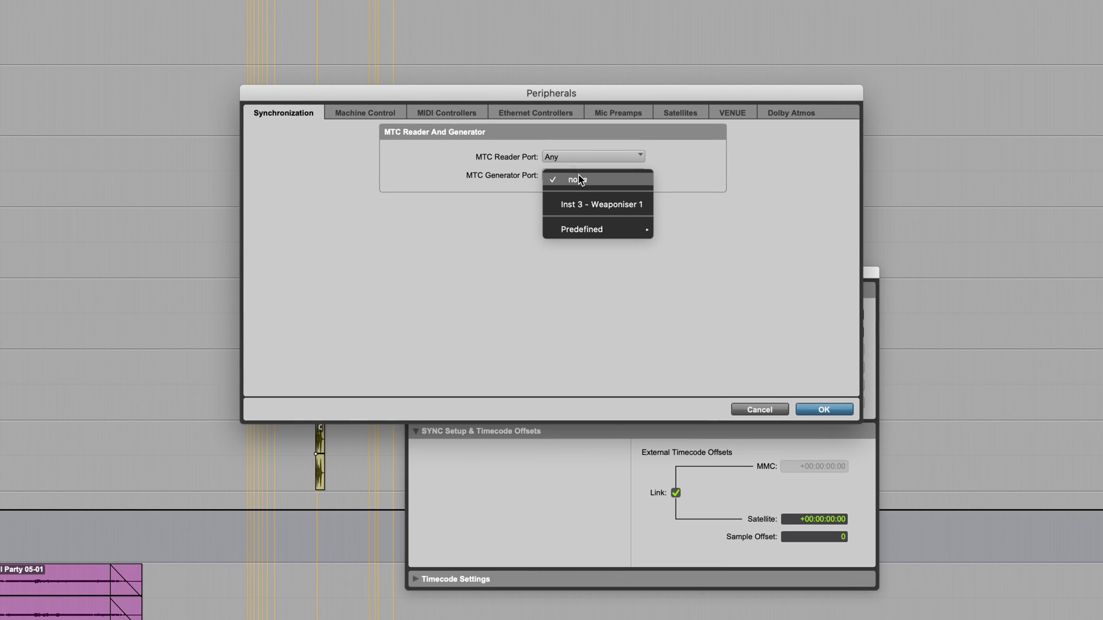
pyautogui.moveTo(591, 232)
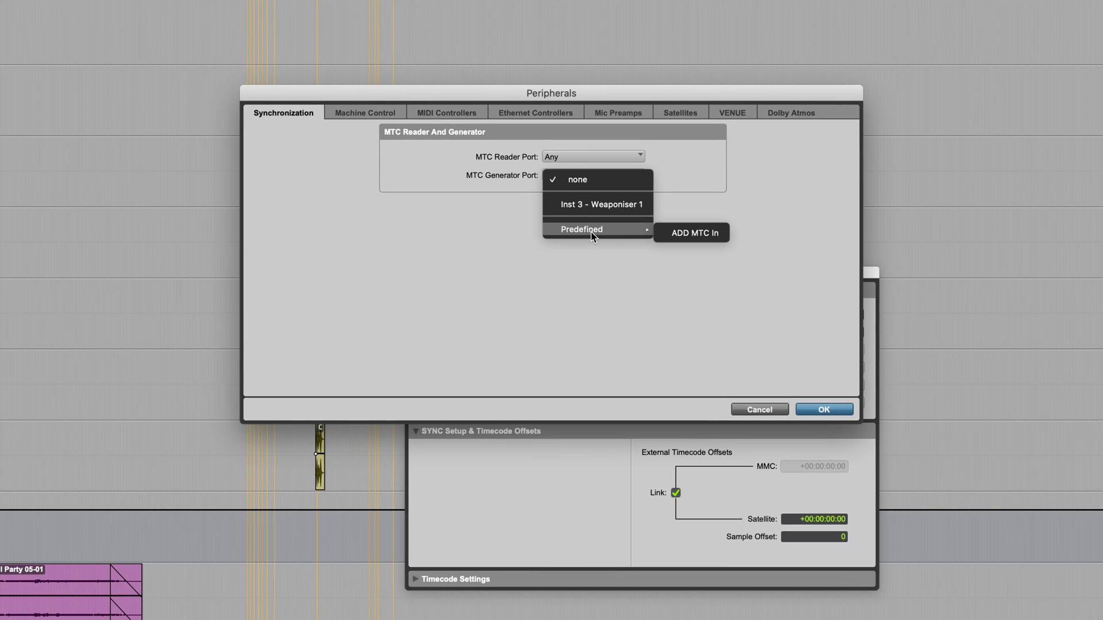
pyautogui.click(696, 233)
pyautogui.click(825, 408)
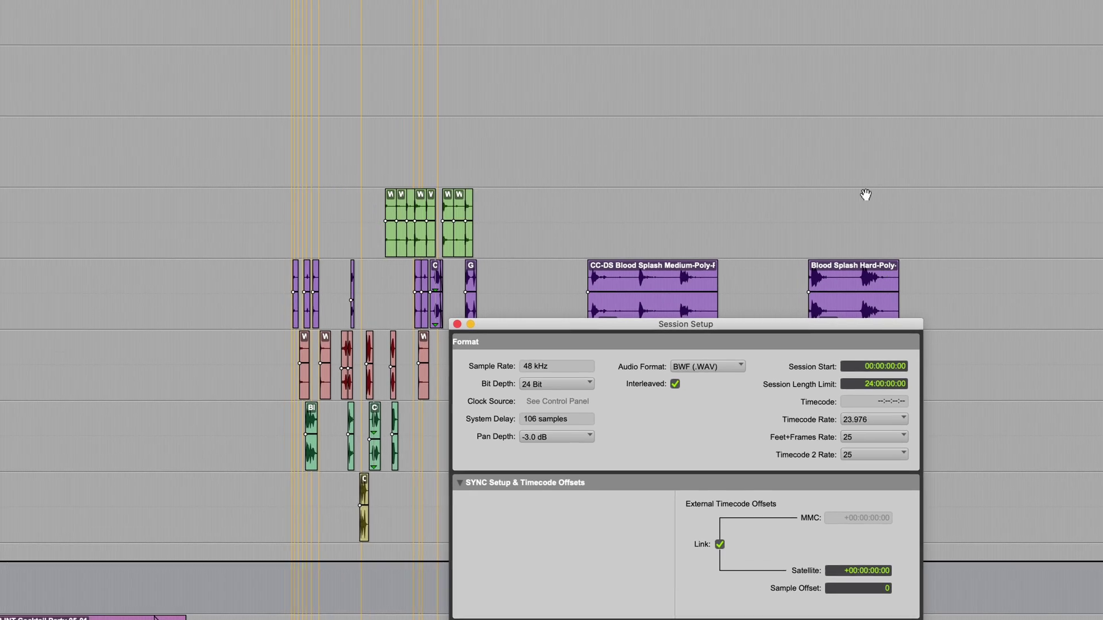
# - Switch on MIDI timecode output from the Pro Tools toolbar
pyautogui.rightClick(698, 35)
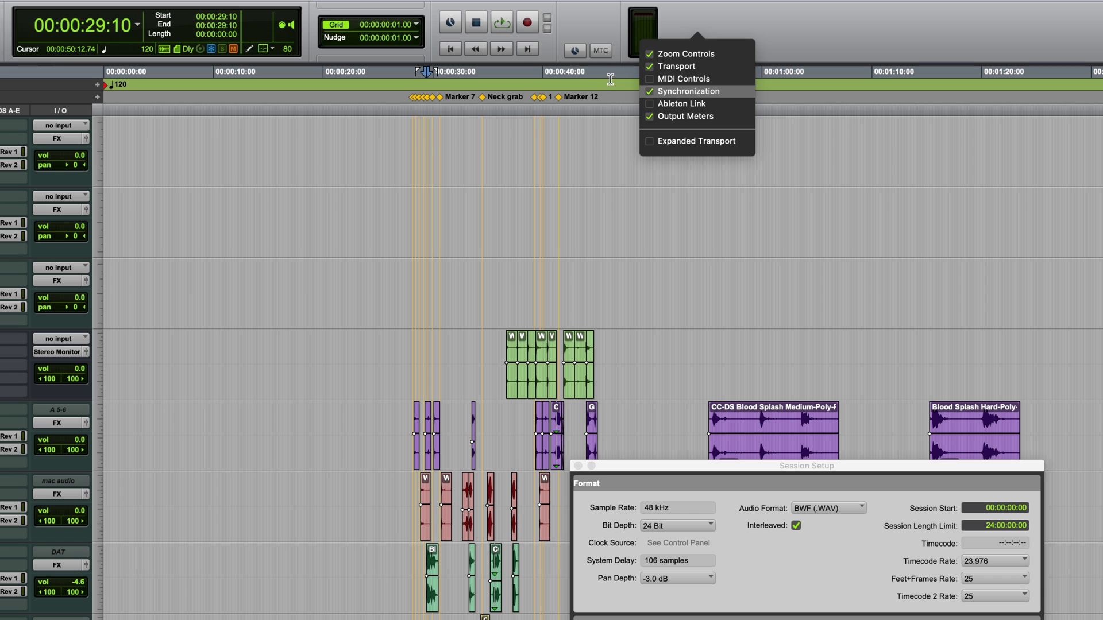
pyautogui.click(799, 41)
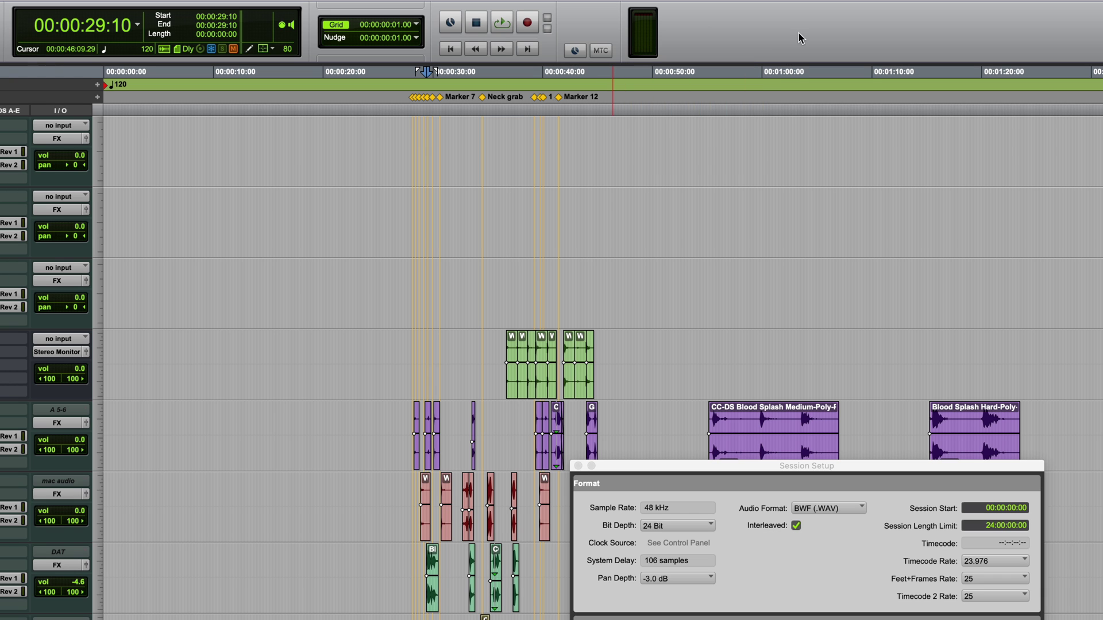
pyautogui.click(600, 51)
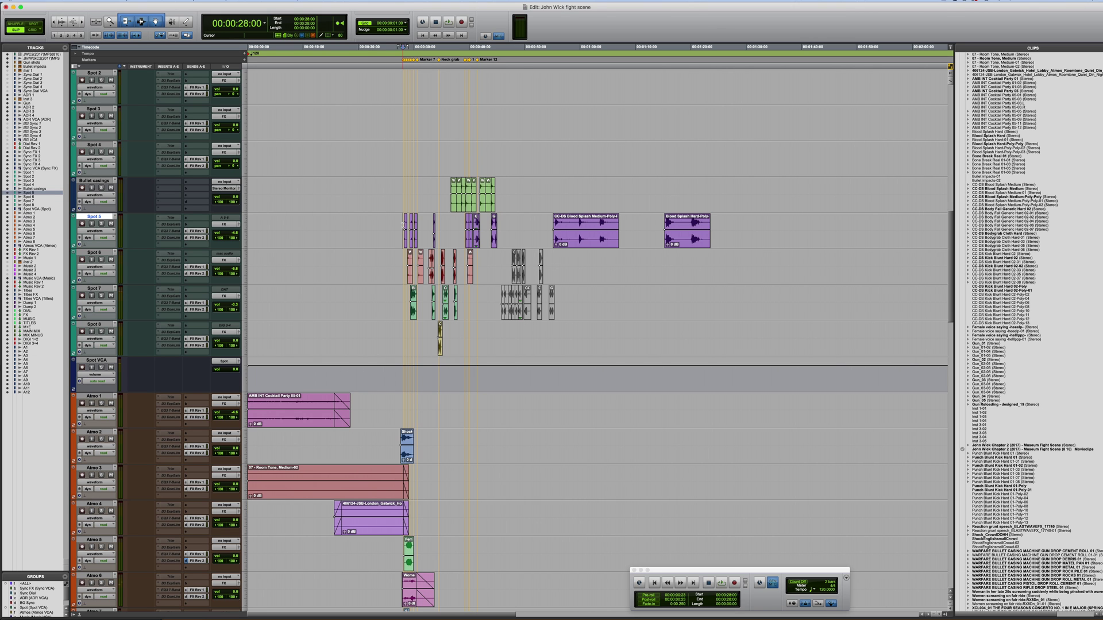
# - Play Pro Tools, watch Audio Design Desk chase the timecode, then stop at 38:22
pyautogui.press('space')
pyautogui.press('super+Tab')
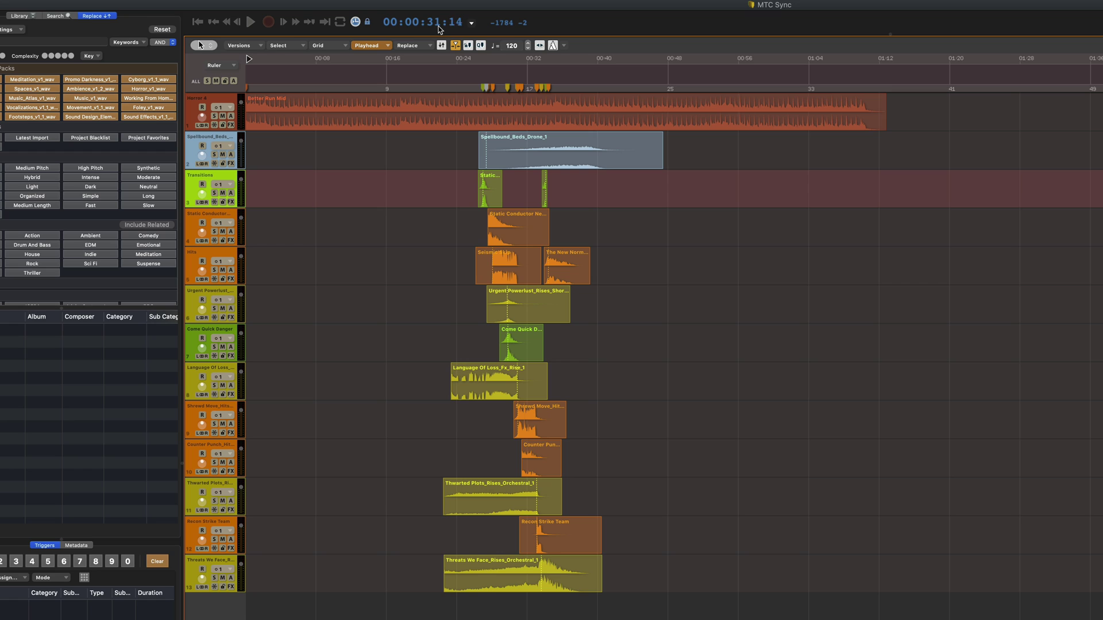
pyautogui.press('super+Tab')
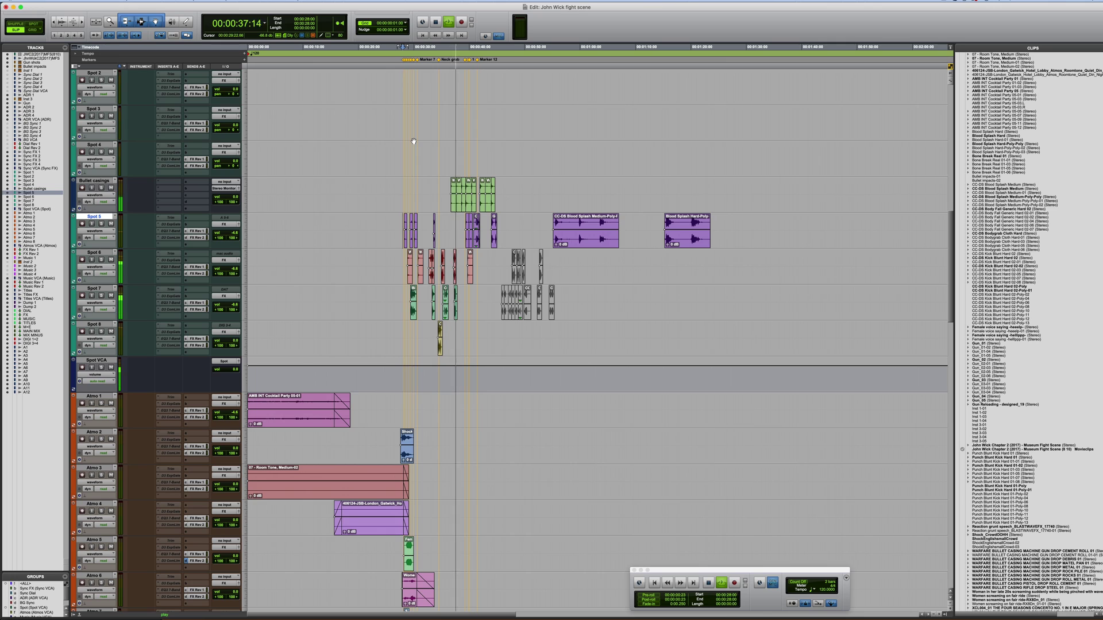
pyautogui.press('space')
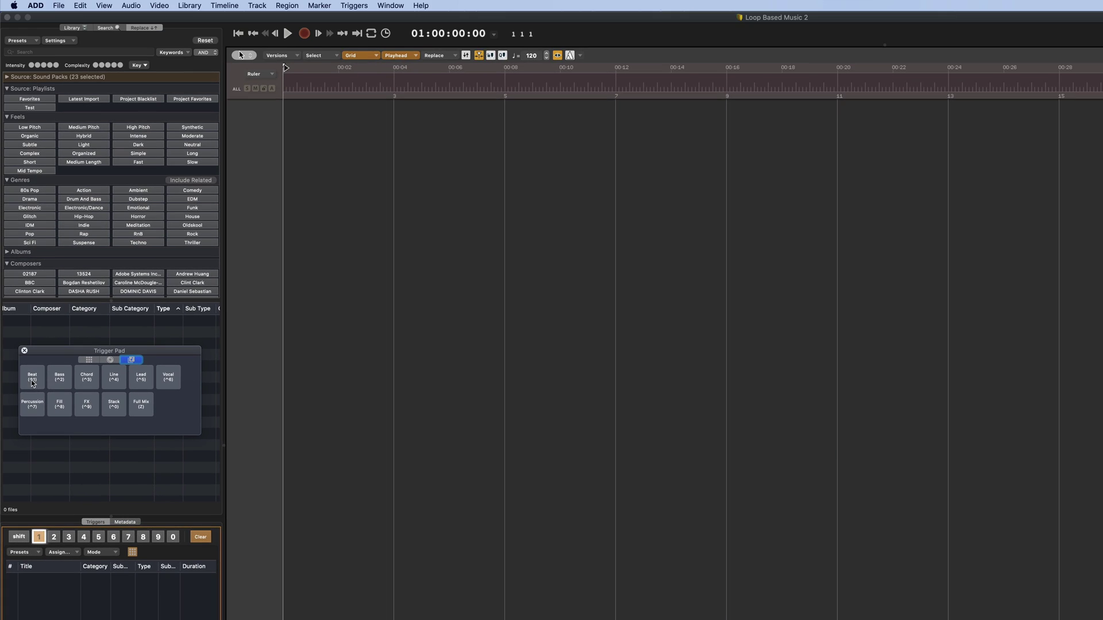
# - Trigger the Beat pad to add an EDM Big Electric Beat loop track
pyautogui.click(33, 383)
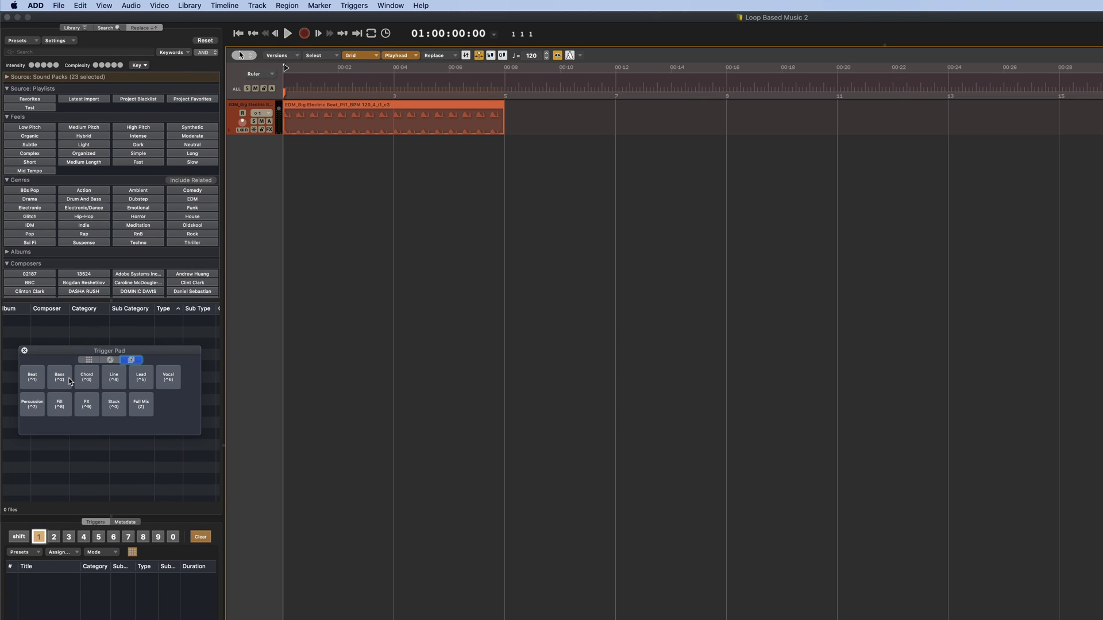
# - Add a bass loop and reroll with Cmd+R until House Bass Synth pairs with the beat
pyautogui.click(57, 383)
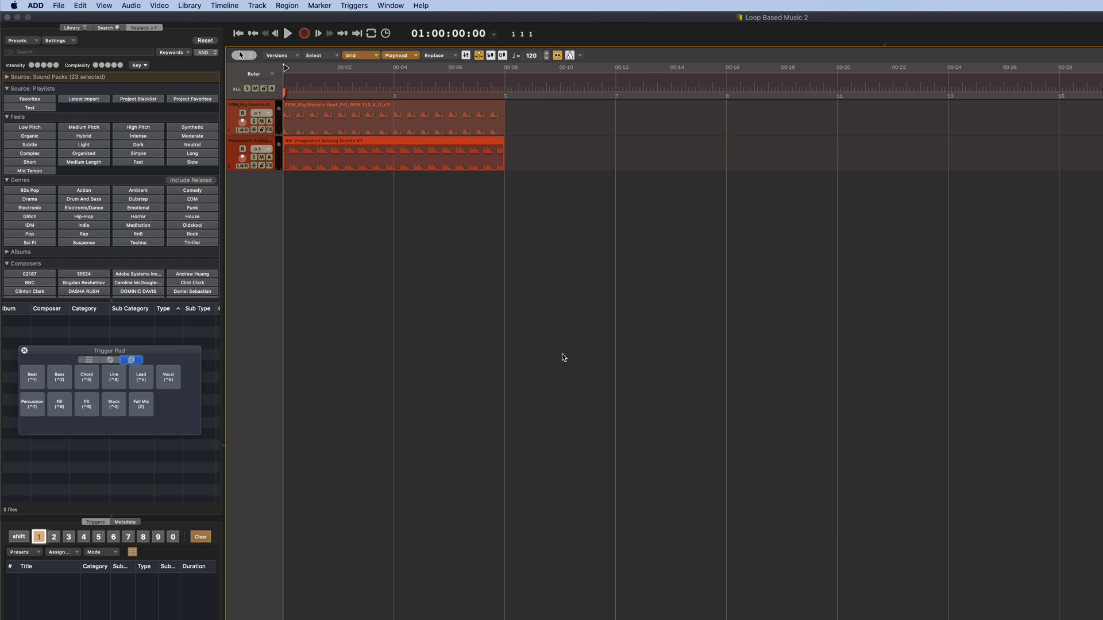
pyautogui.press('space')
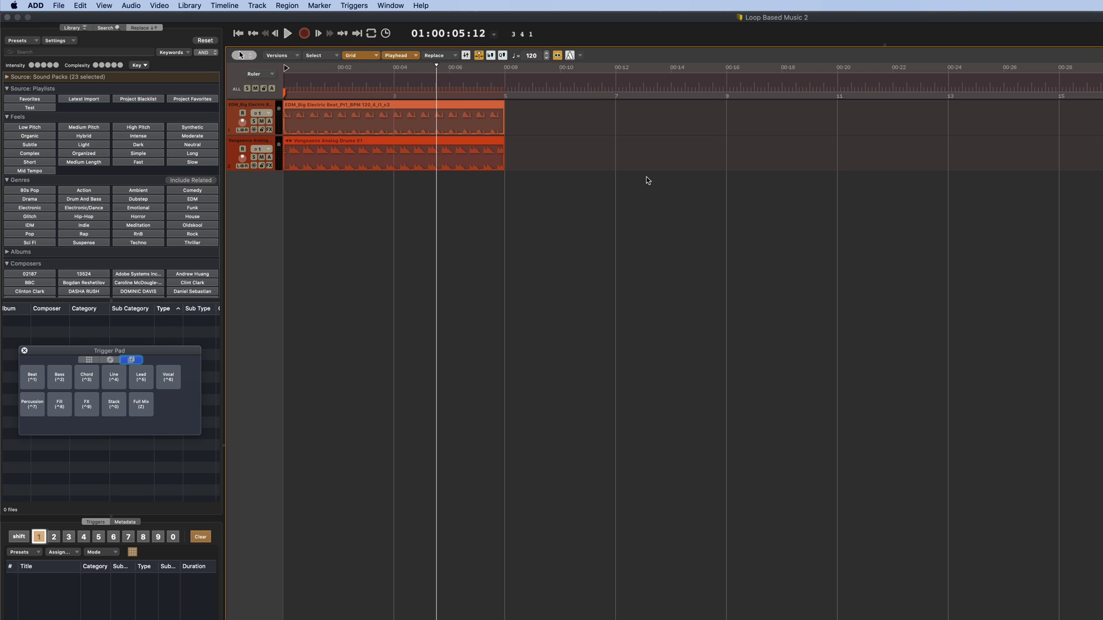
pyautogui.press('super')
pyautogui.press('super+r')
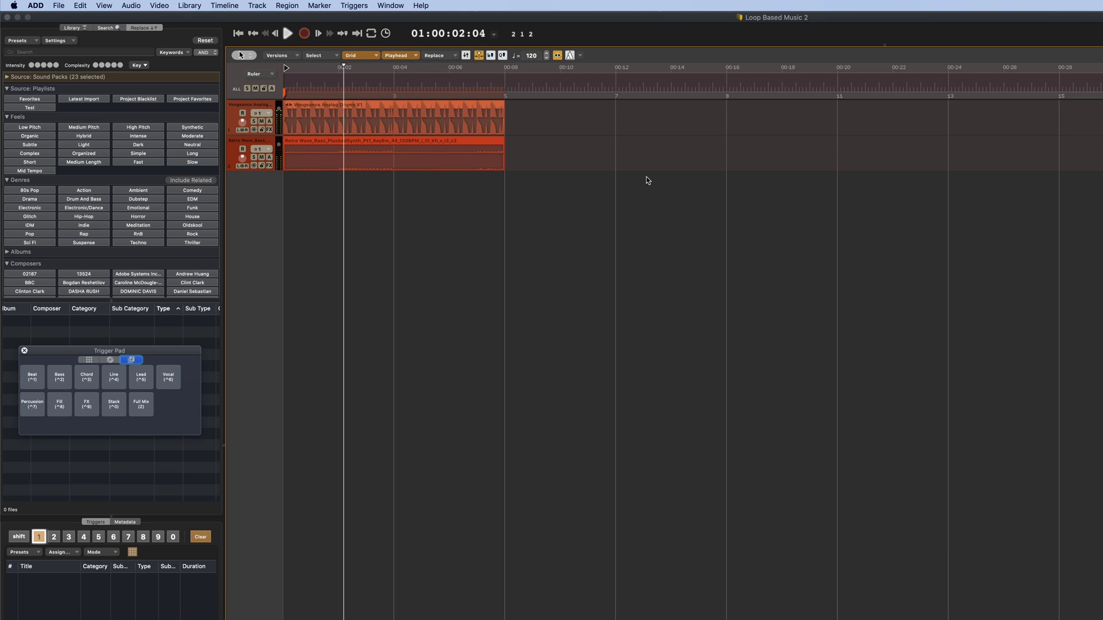
pyautogui.press('super+r')
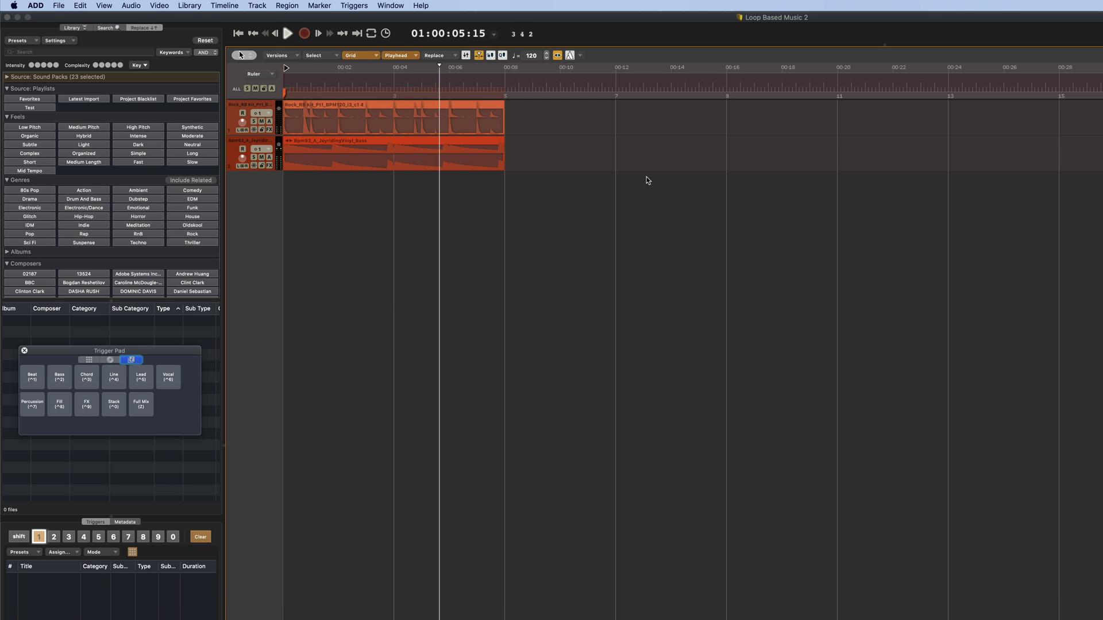
pyautogui.press('super+r')
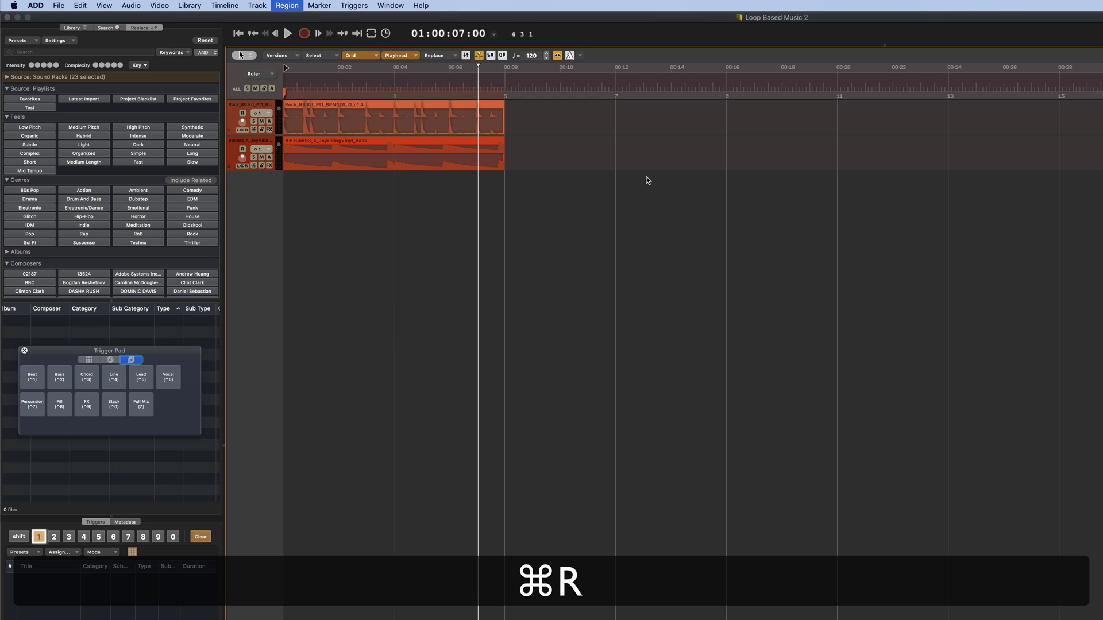
pyautogui.press('space')
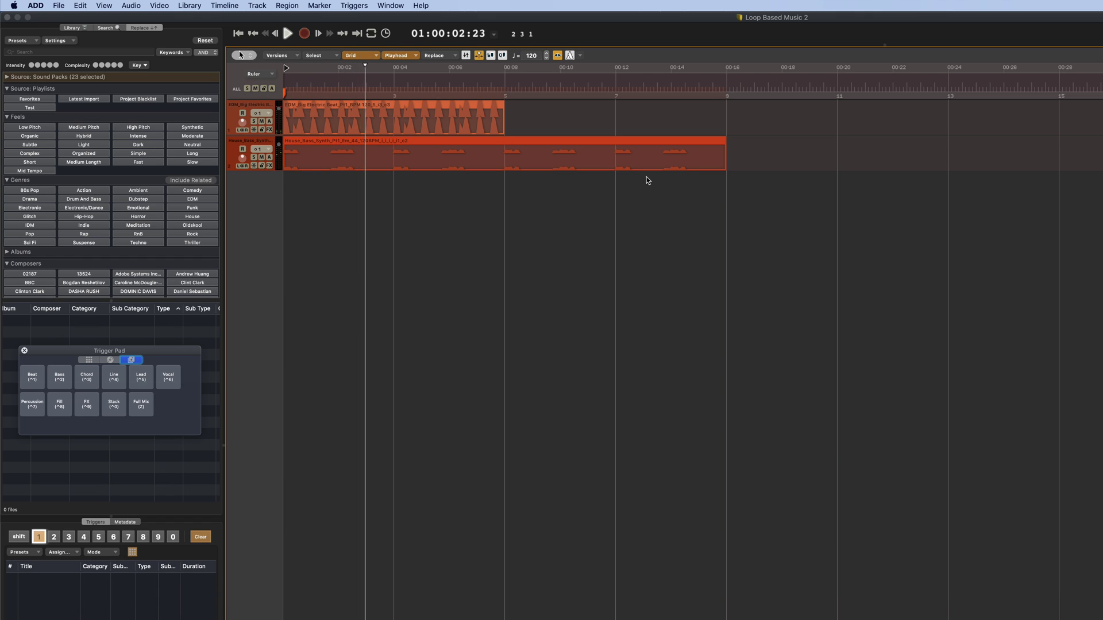
pyautogui.press('space')
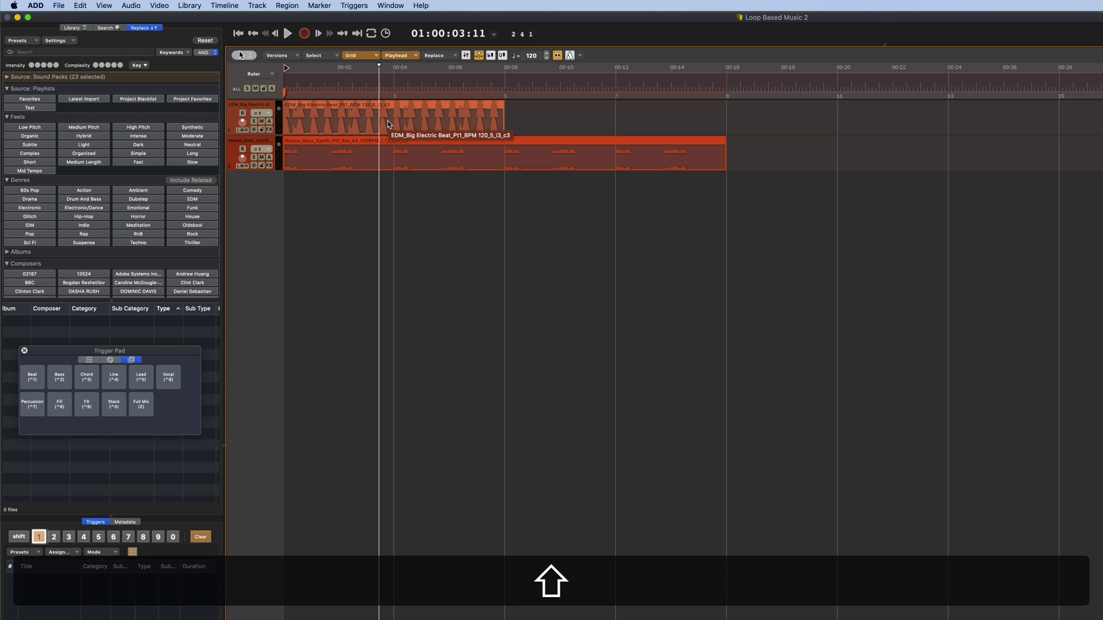
# - Lower both loops to -4.0 dB, replay from the start, and select House_Bass_Synth
pyautogui.hotkey('shift', 'Down')
pyautogui.hotkey('shift', 'Up')
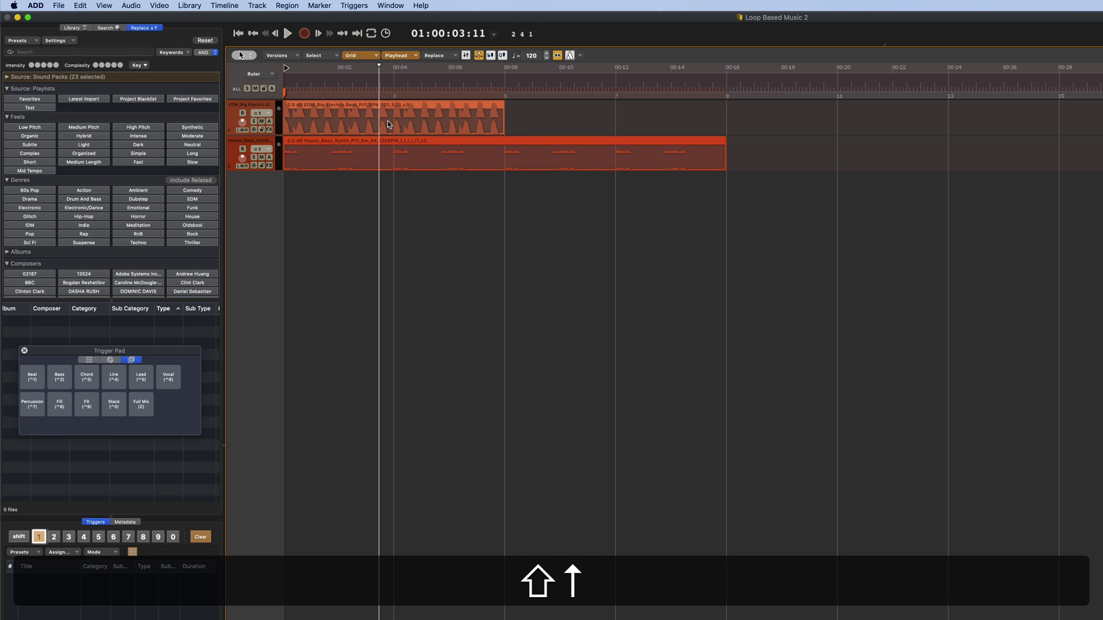
pyautogui.hotkey('shift', 'Down')
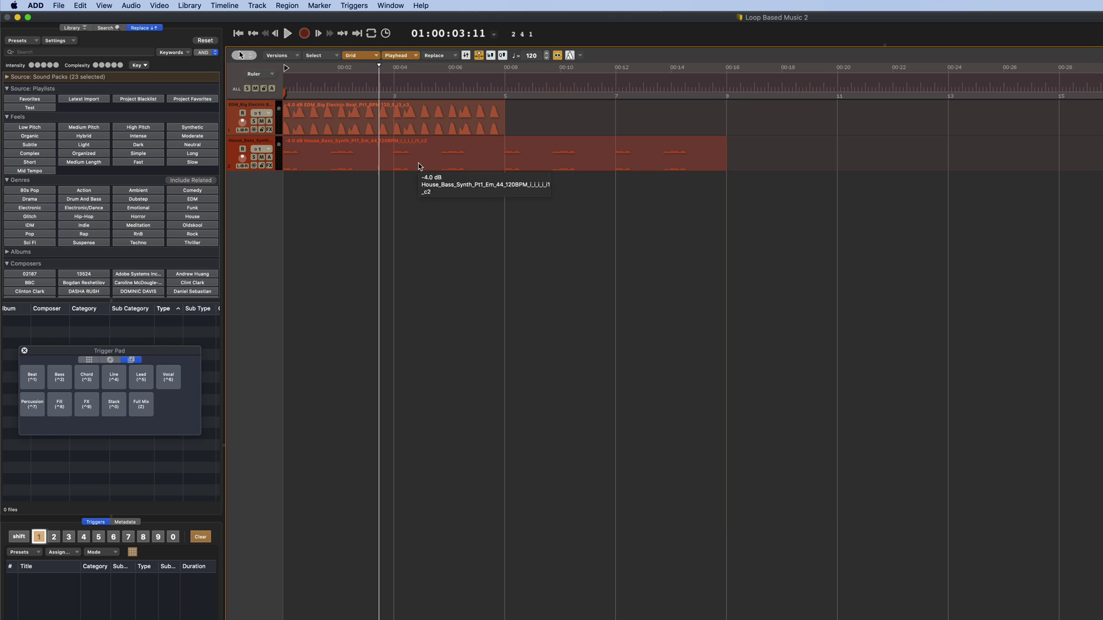
pyautogui.press('Return')
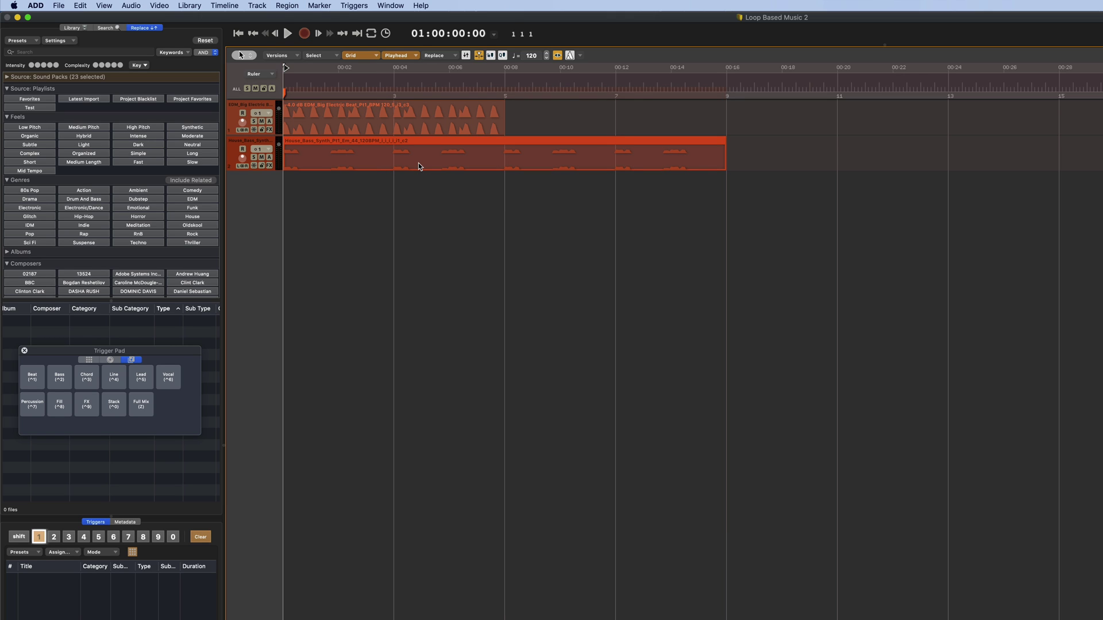
pyautogui.press('space')
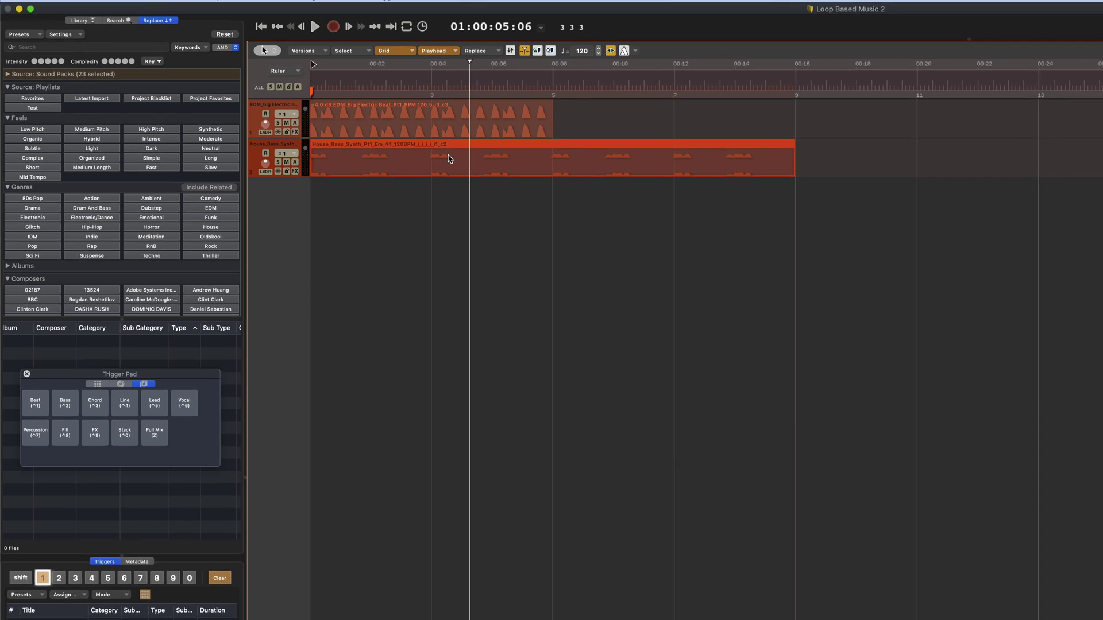
pyautogui.click(394, 170)
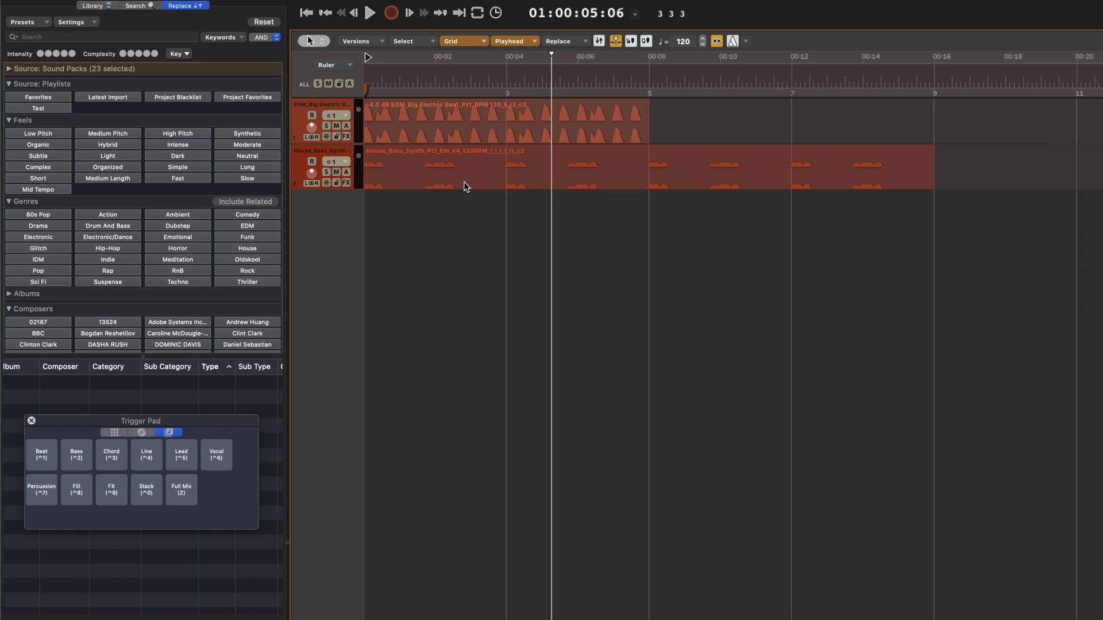
pyautogui.click(595, 182)
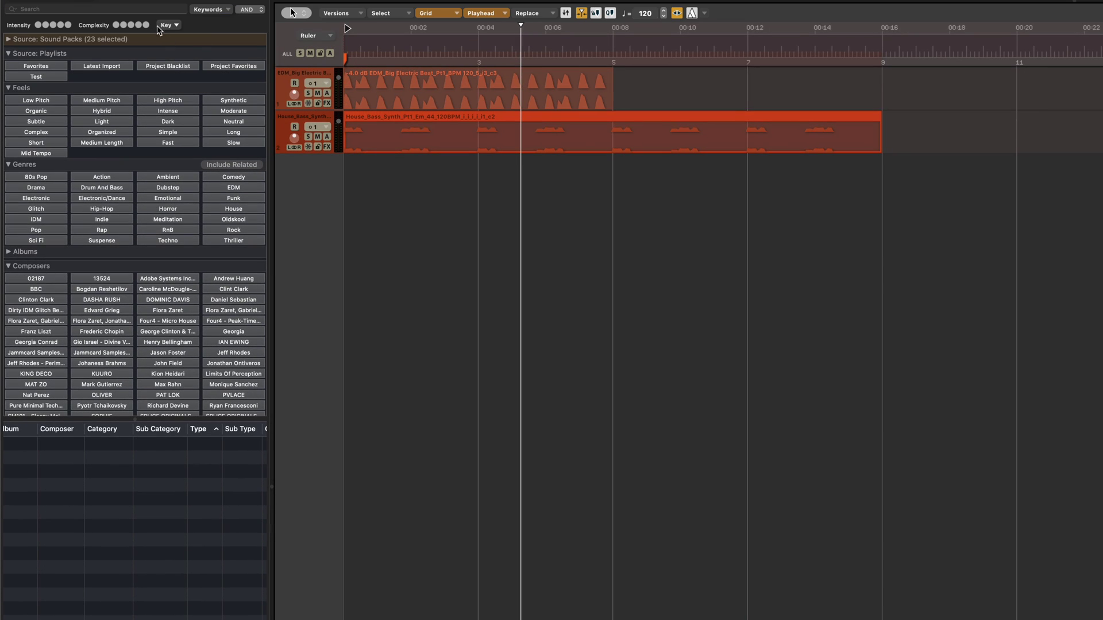
# - Filter the loop library to the key of E minor in a floating Key panel
pyautogui.click(167, 26)
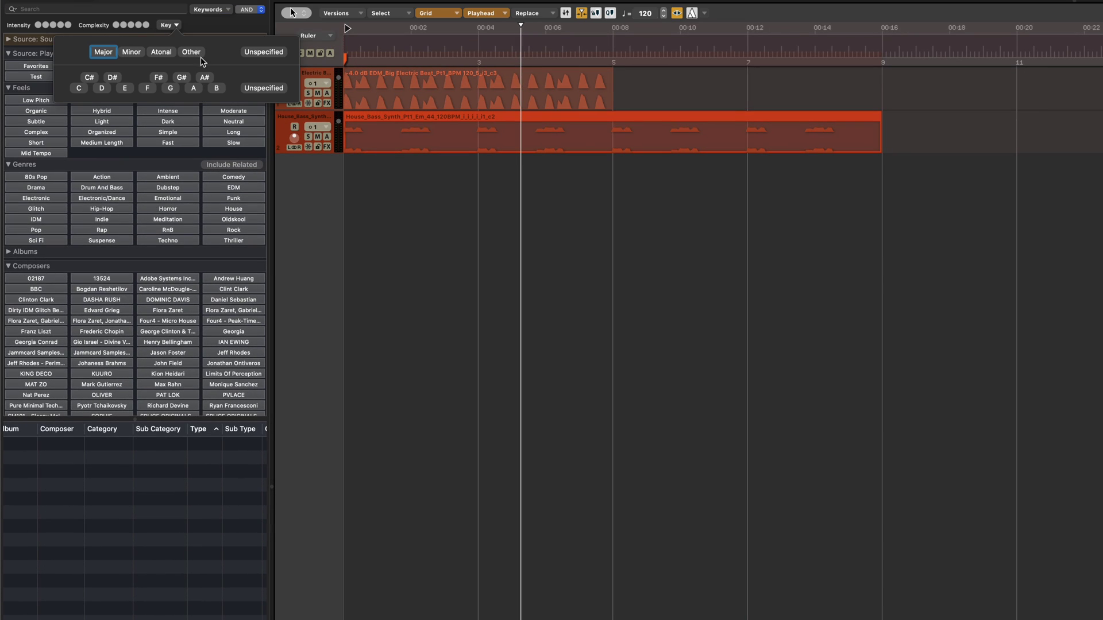
pyautogui.moveTo(201, 61); pyautogui.dragTo(181, 519)
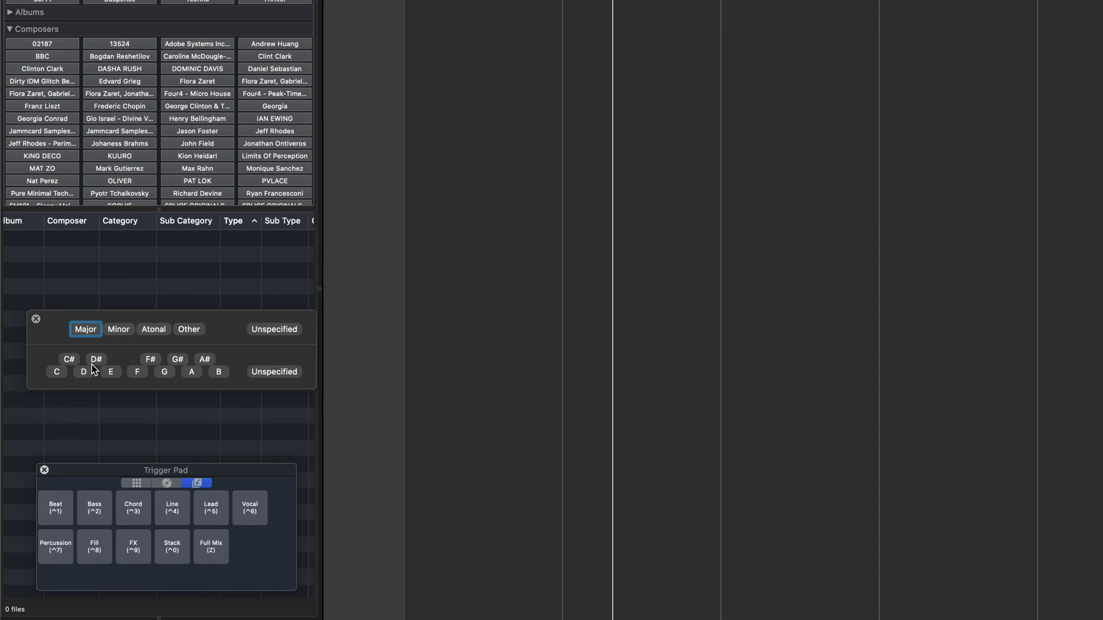
pyautogui.click(119, 331)
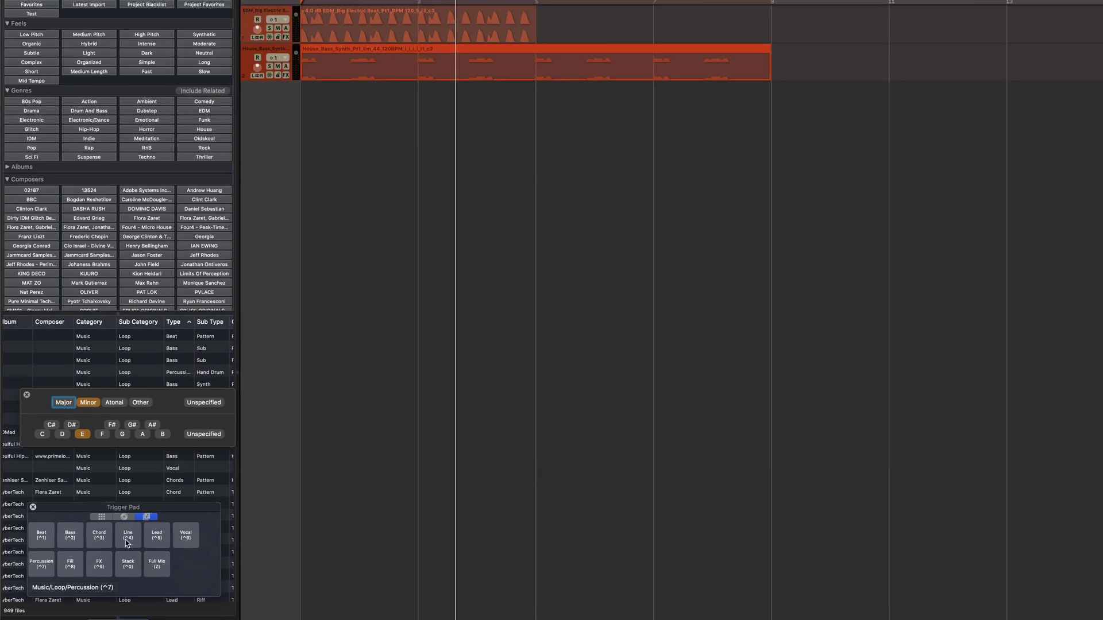
# - Add a House Ethereal Pad chord loop, move it to 00:00, and play
pyautogui.click(133, 508)
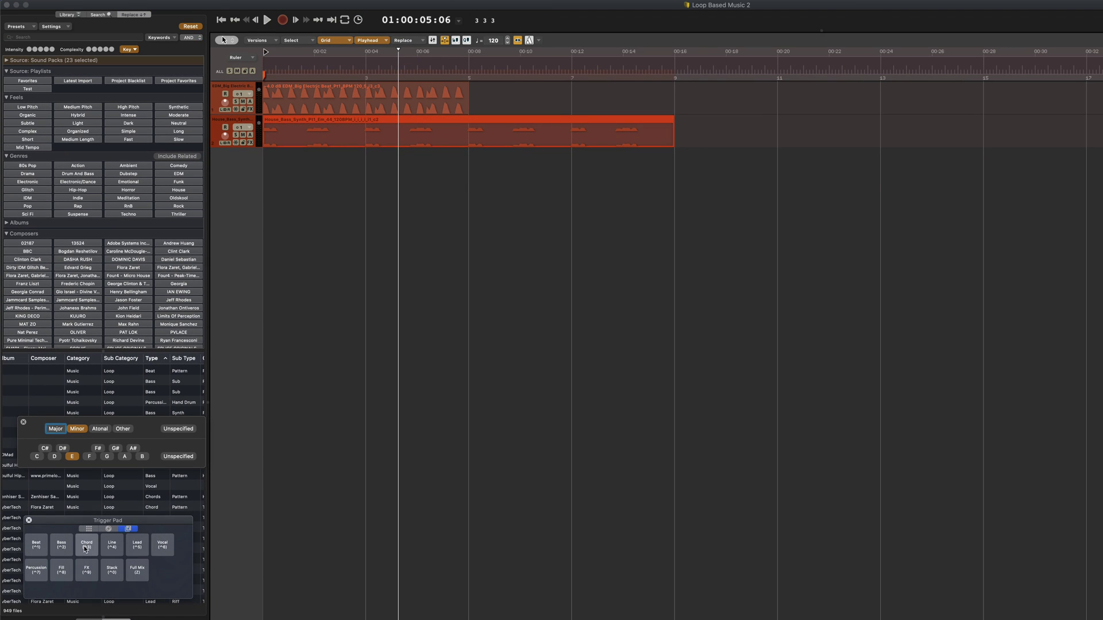
pyautogui.click(490, 178)
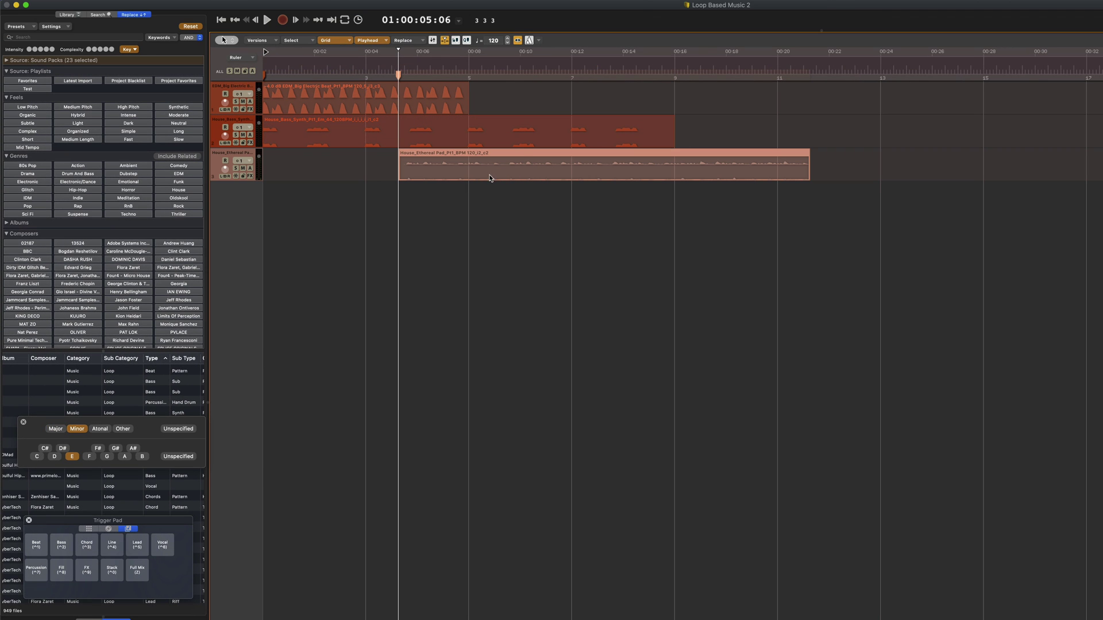
pyautogui.moveTo(492, 176); pyautogui.dragTo(373, 179)
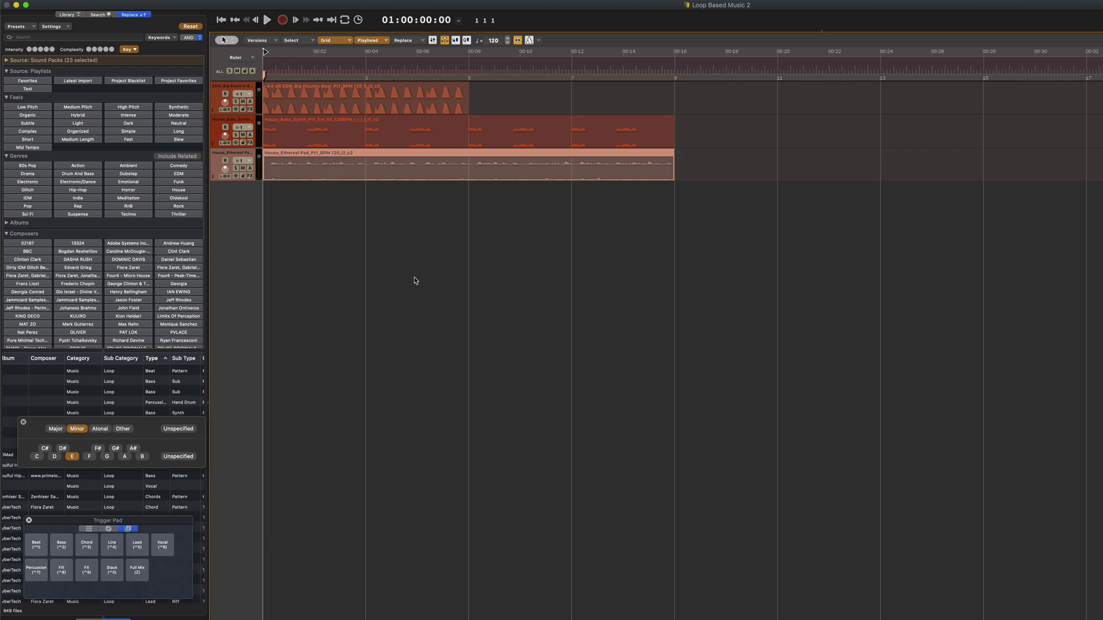
pyautogui.press('space')
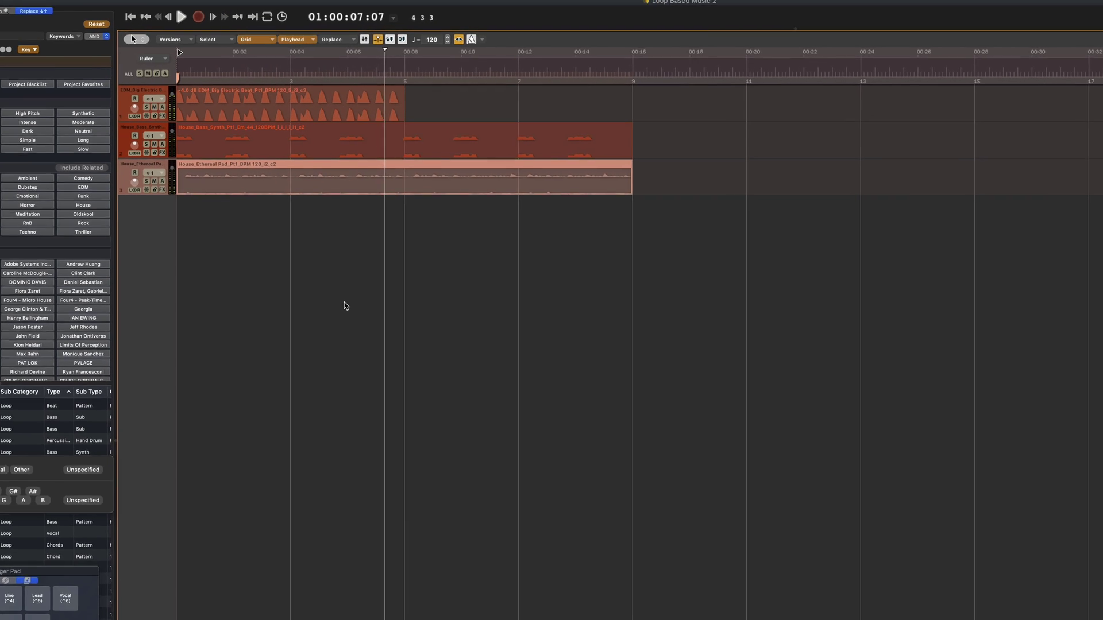
# - Stop playback and repeat the EDM beat clip twice right after itself
pyautogui.click(241, 77)
pyautogui.click(247, 116)
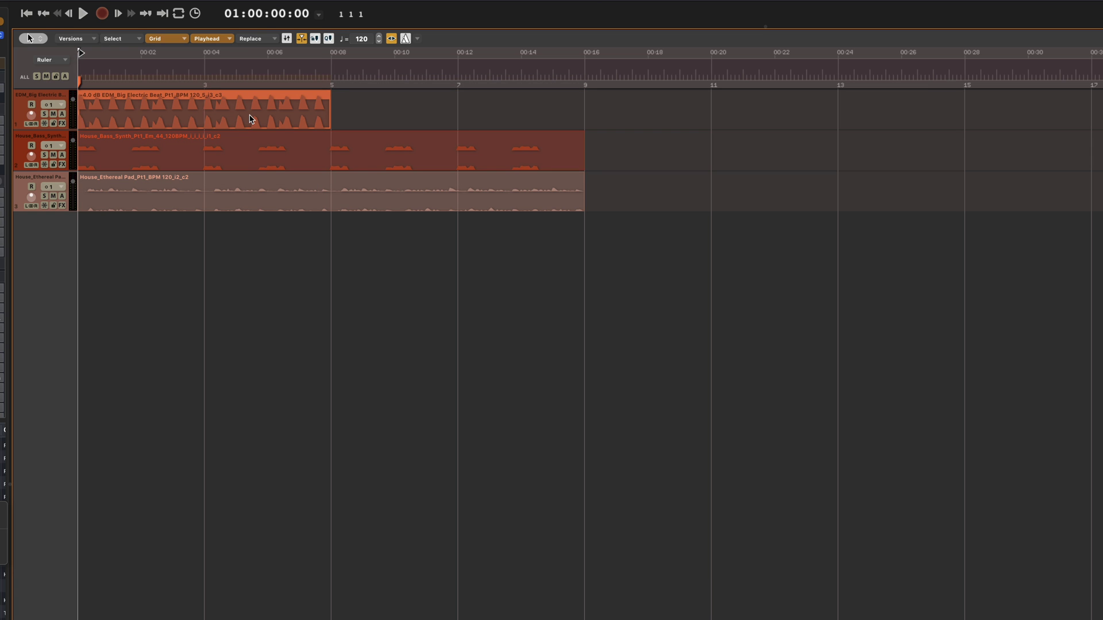
pyautogui.hotkey('shift', 'd')
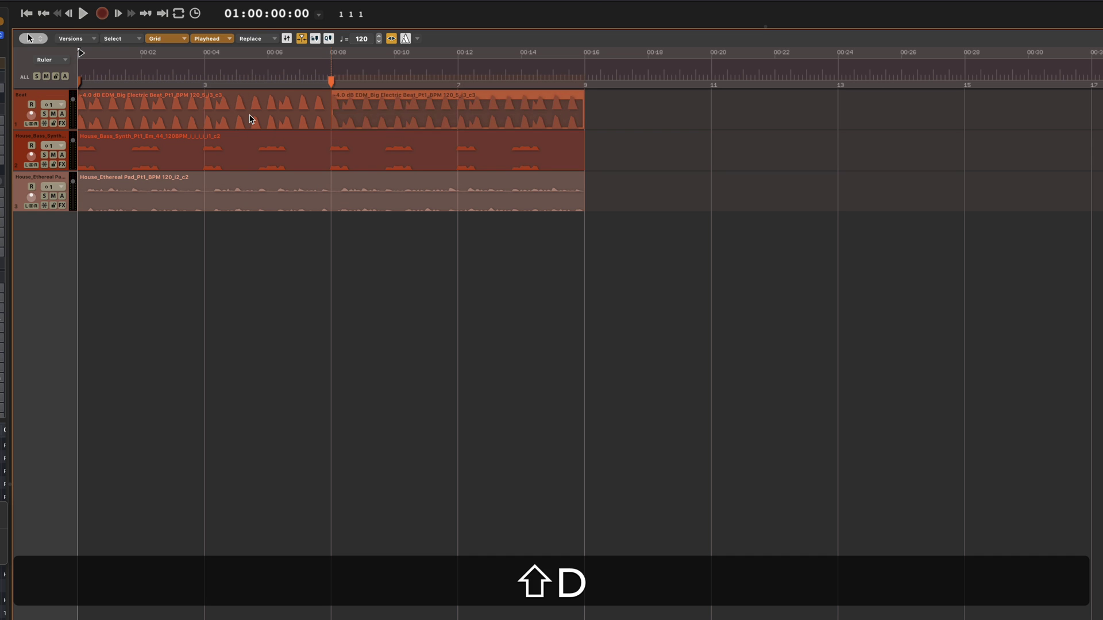
pyautogui.hotkey('shift', 'd')
# - Repeat the bass clip and add the VOX_DLX_174 vocal hook loop on a fourth track
pyautogui.hotkey('shift', 'd')
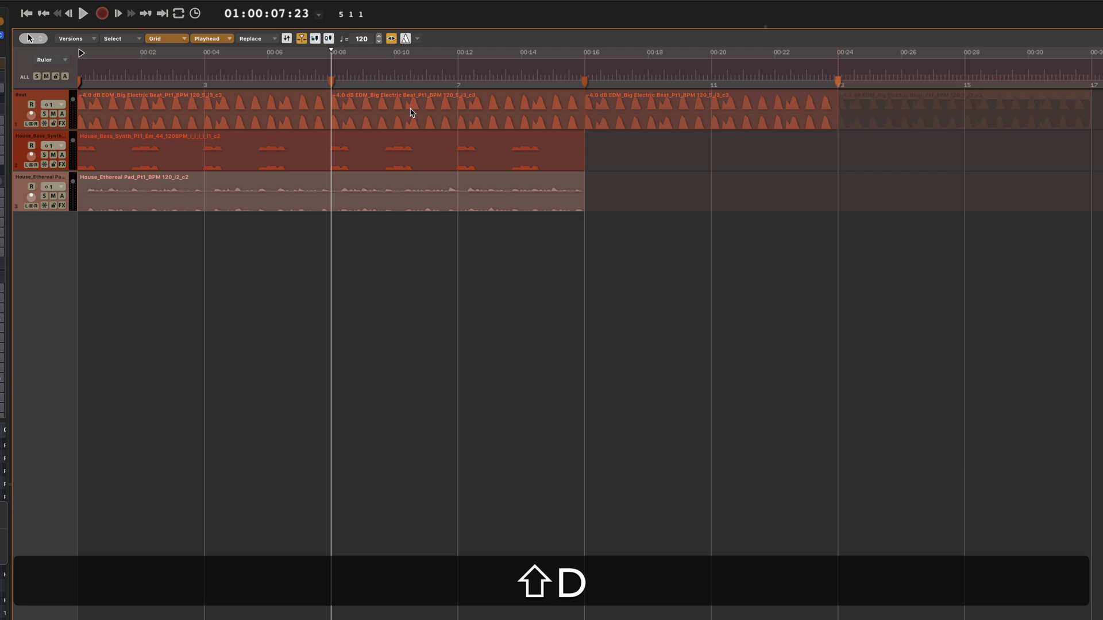
pyautogui.click(345, 168)
pyautogui.hotkey('shift', 'd')
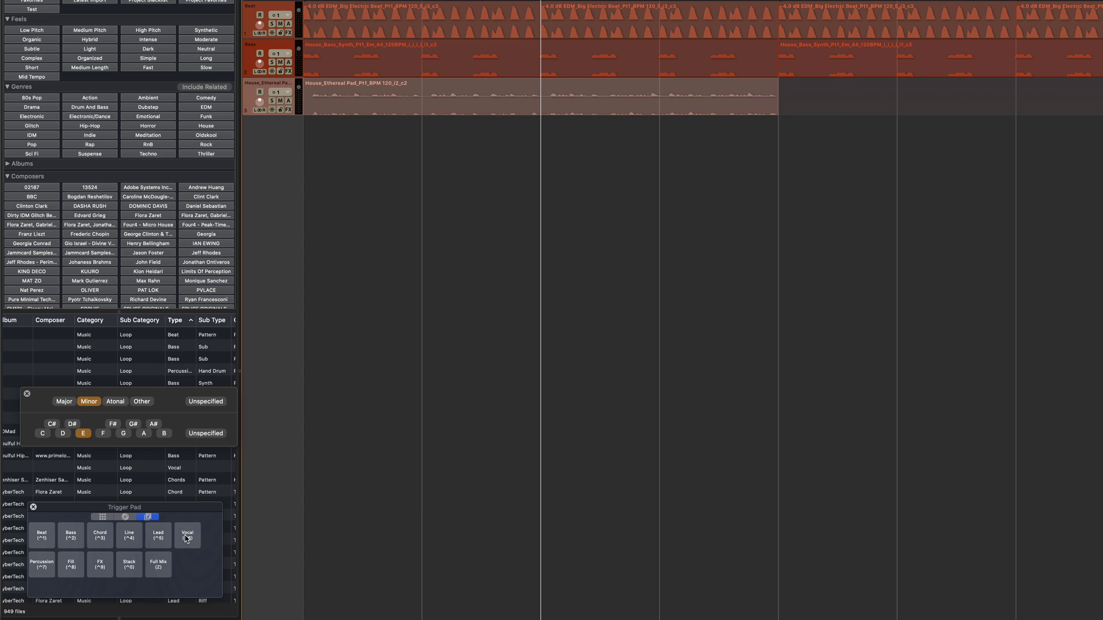
pyautogui.click(186, 538)
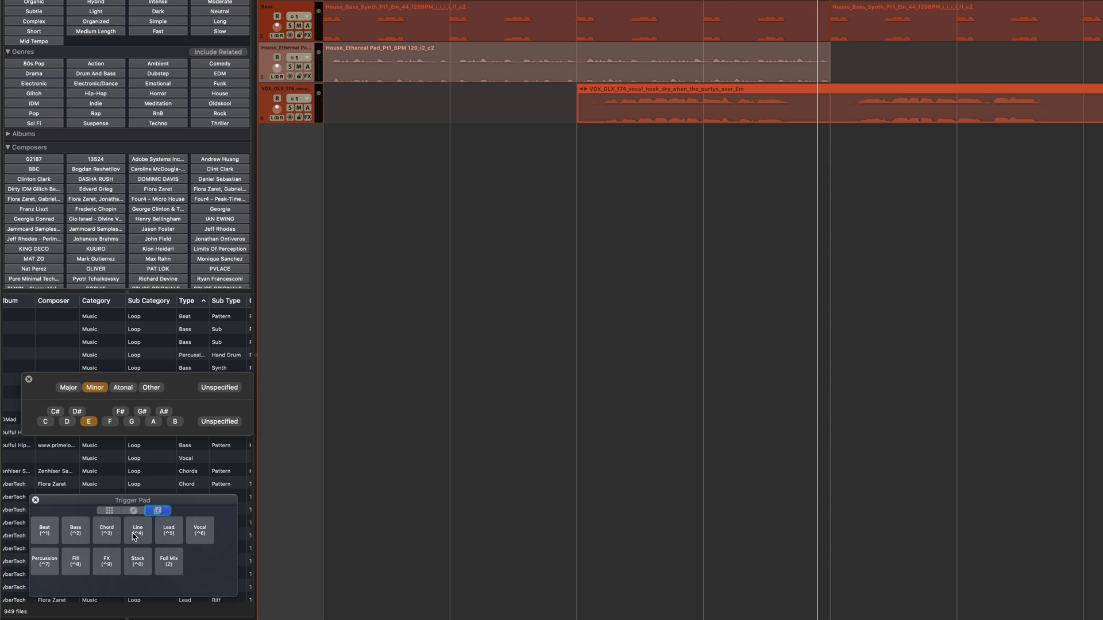
# - Add a Retro Wave synth lead loop on a new track starting at bar 9, then audition it
pyautogui.click(168, 533)
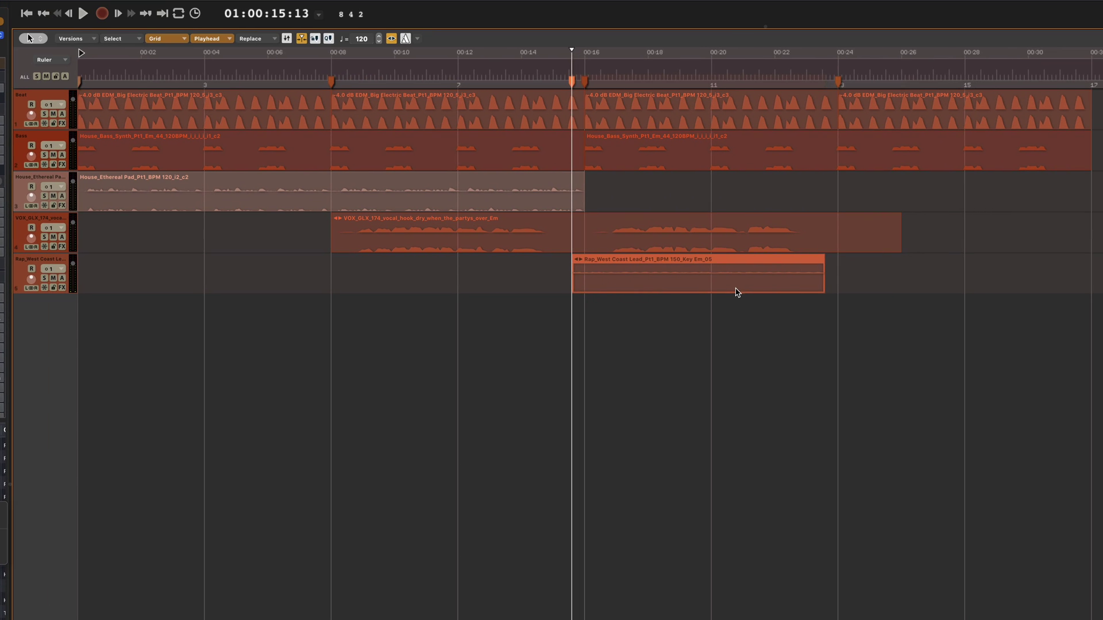
pyautogui.moveTo(736, 292); pyautogui.dragTo(692, 293)
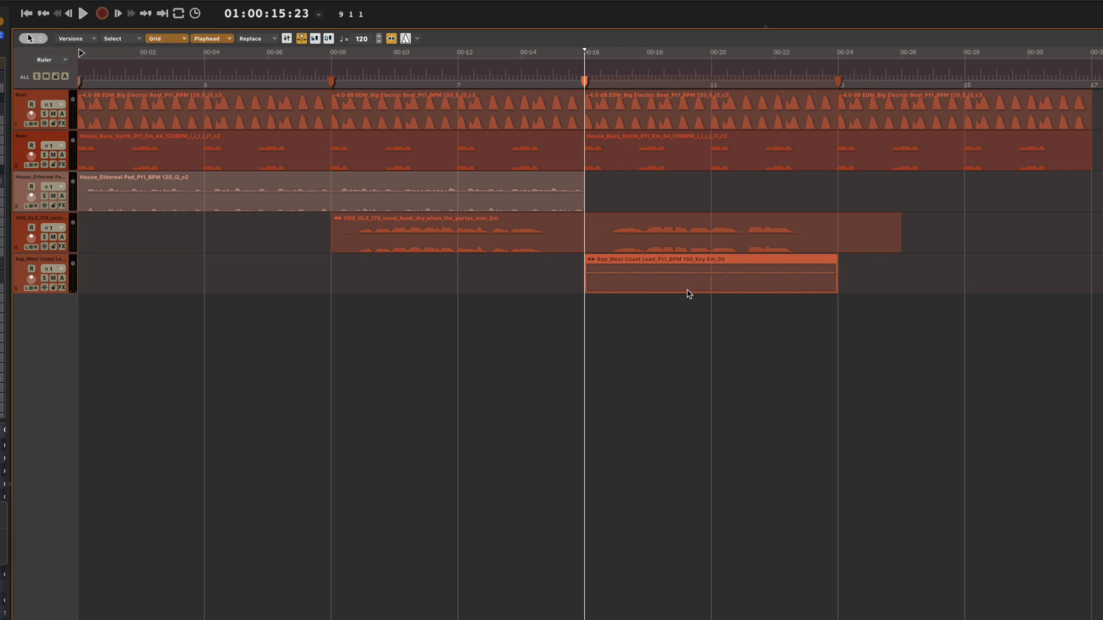
pyautogui.press('space')
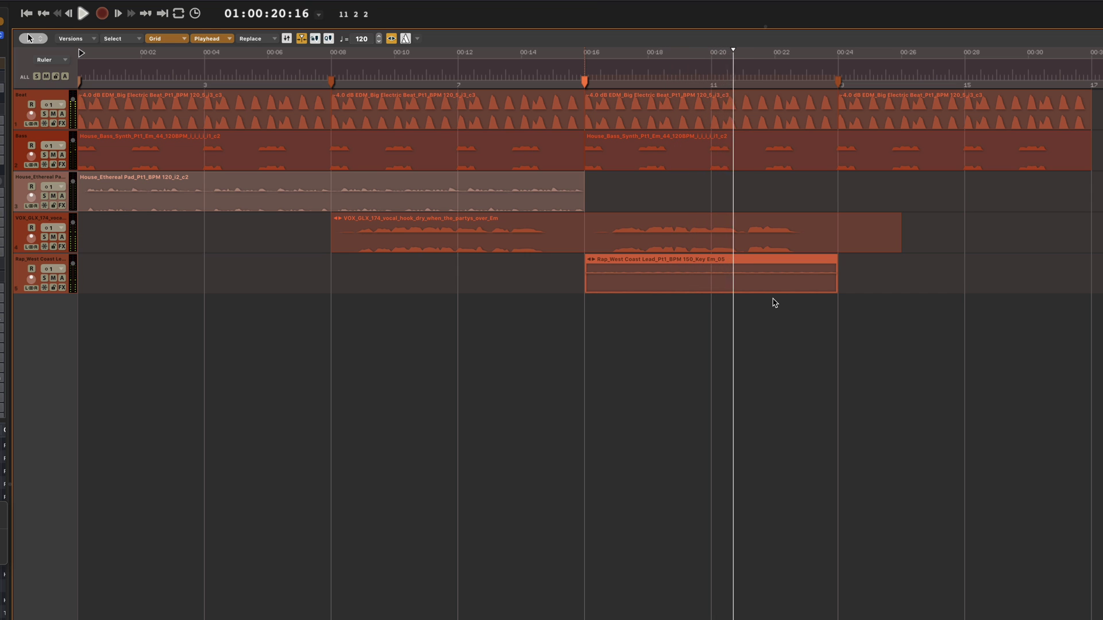
pyautogui.press('space')
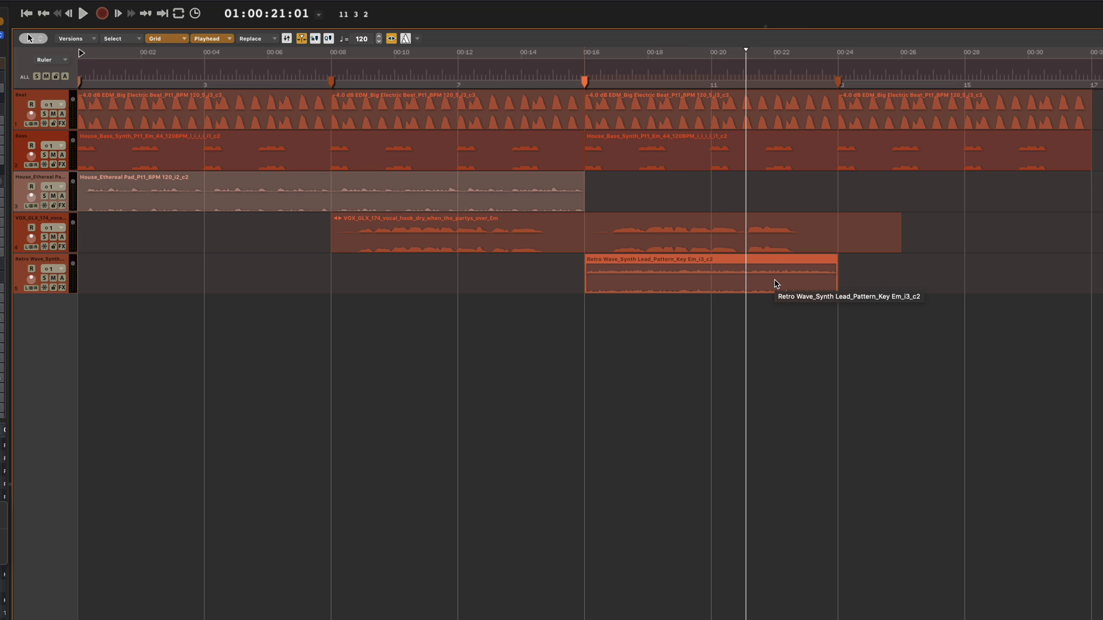
pyautogui.click(573, 72)
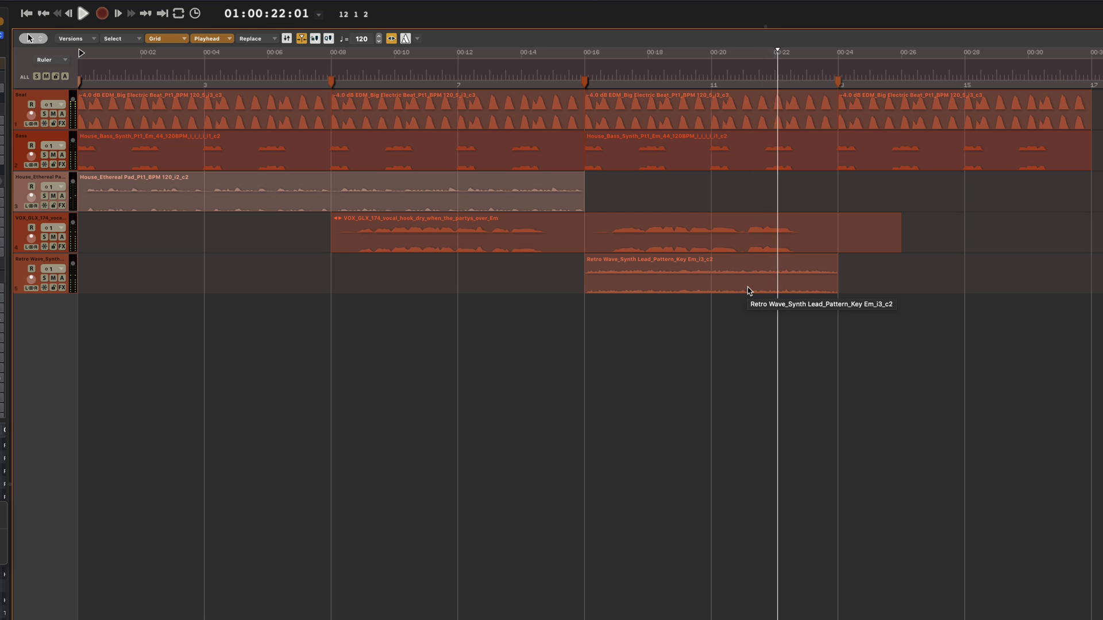
pyautogui.press('space')
# - Lower the lead clip to -4 dB, duplicate it out to bar 17, and replay from 15 seconds
pyautogui.click(748, 290)
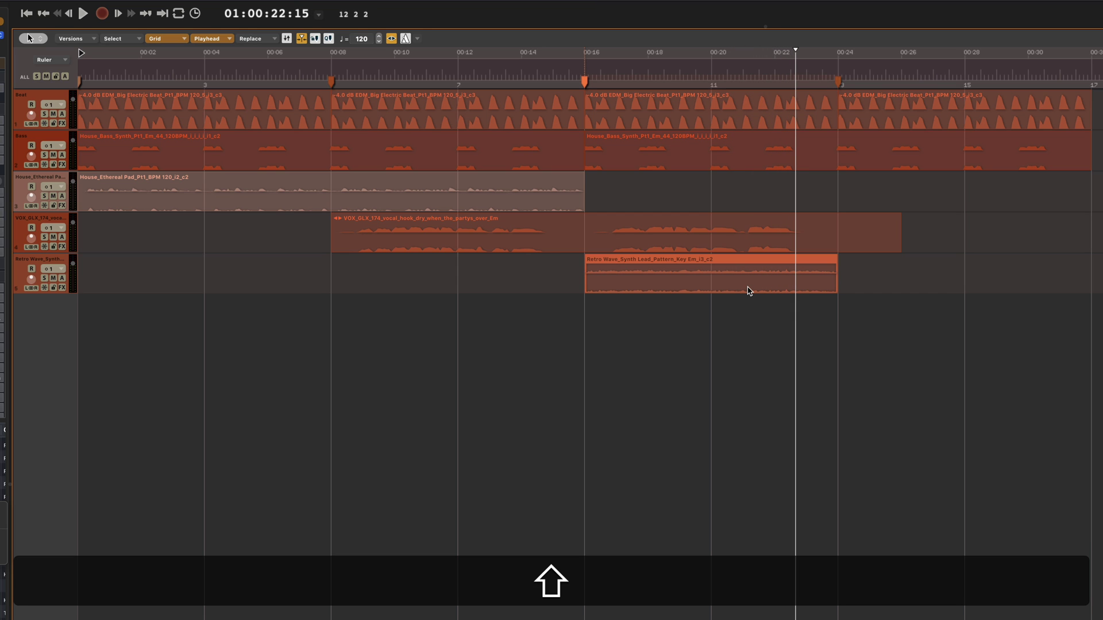
pyautogui.hotkey('shift', 'Down')
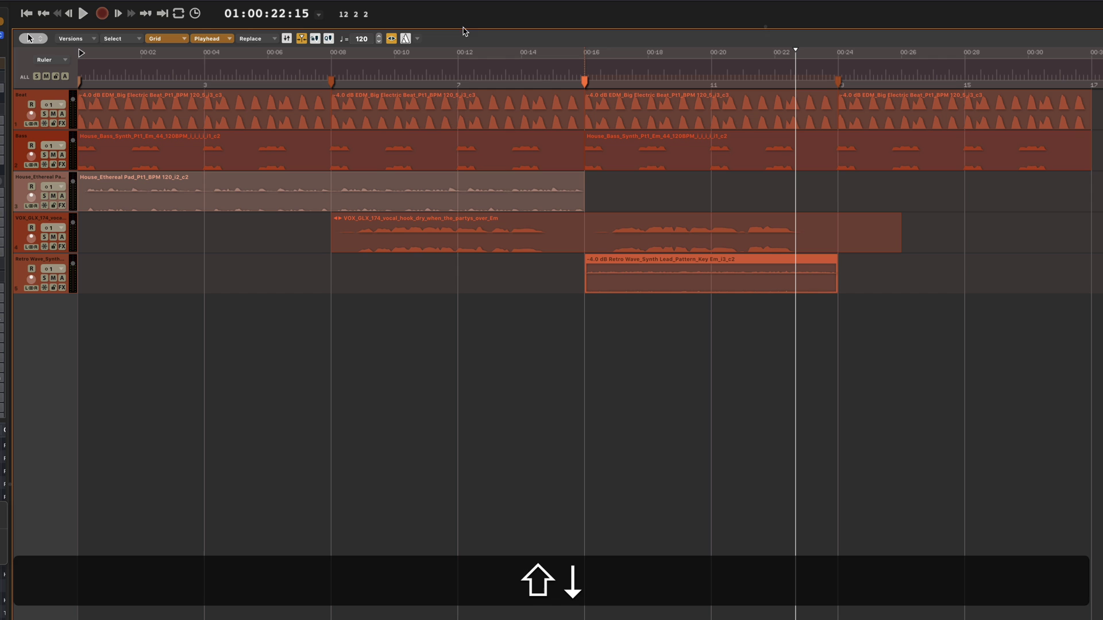
pyautogui.press('super+shift+d')
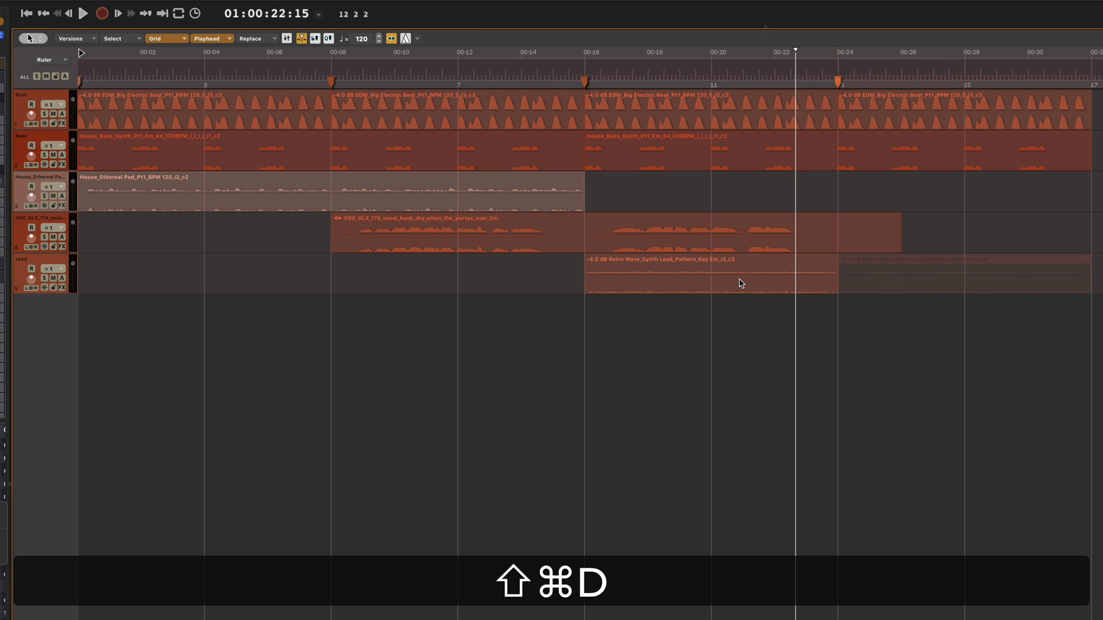
pyautogui.doubleClick(567, 73)
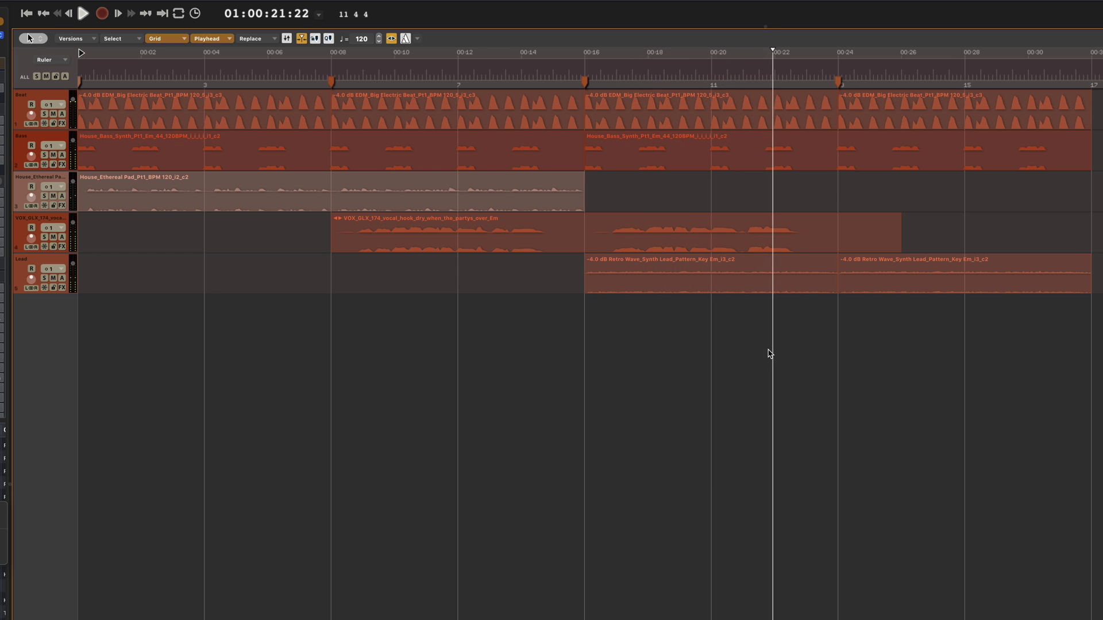
# - Remove the duplicated lead clip and add the JS_110bpm_Am_Come_Prechorus_Harmonized vocal loop entering at 00:24
pyautogui.click(877, 278)
pyautogui.press('Delete')
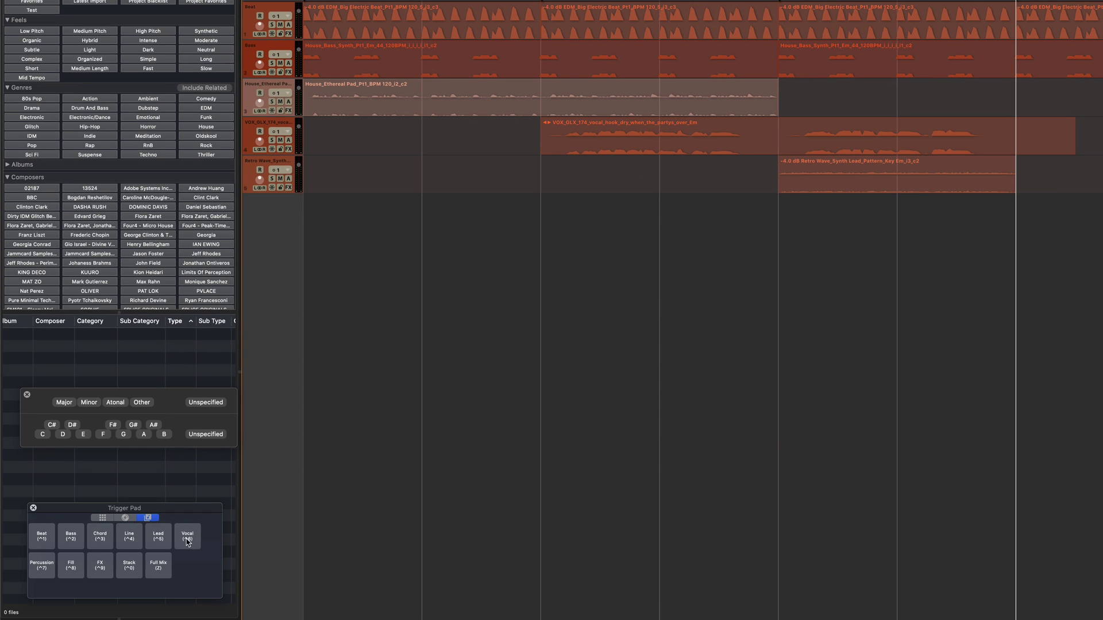
pyautogui.click(187, 539)
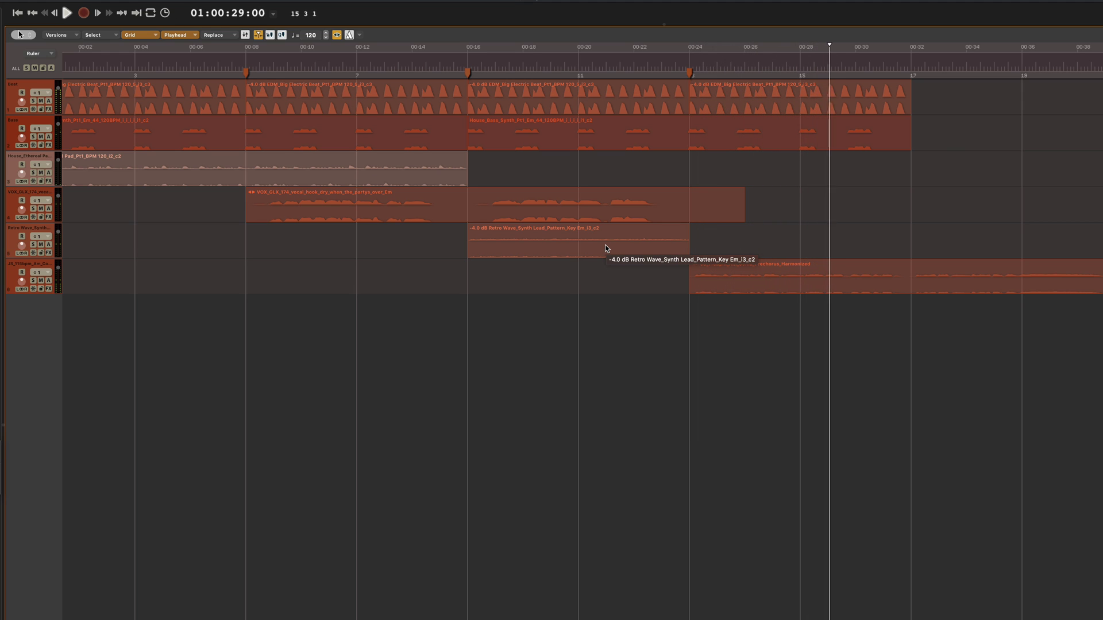
pyautogui.press('space')
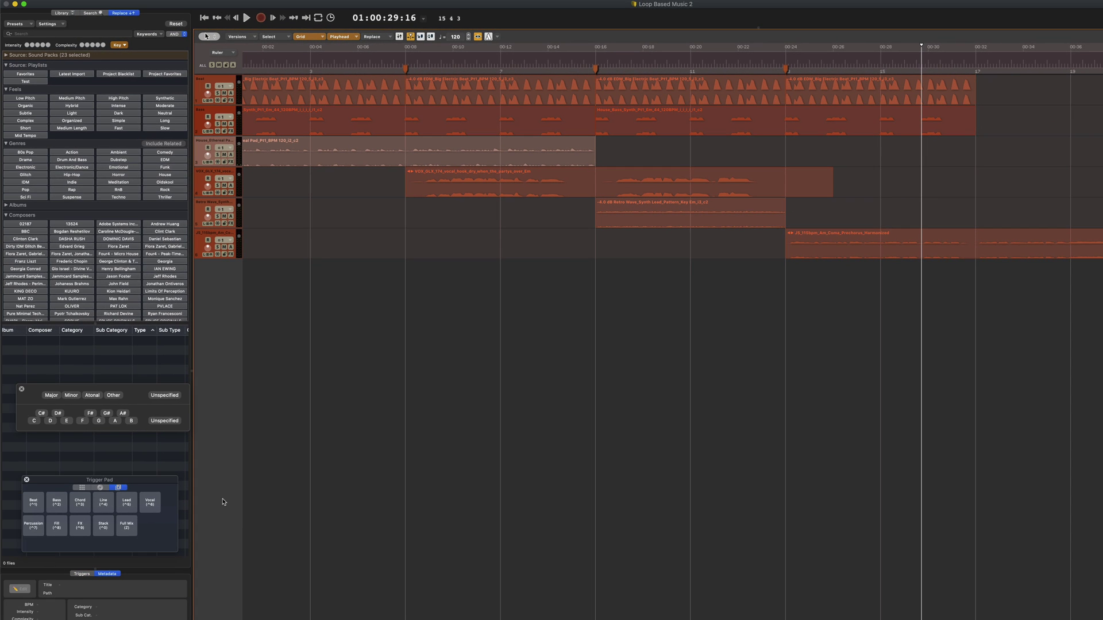